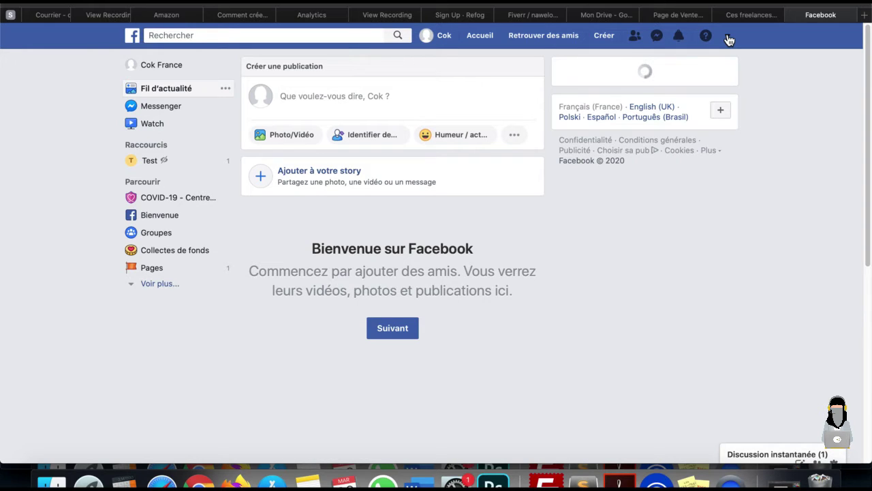
Step: Open the templates and tabs settings (Modèles et onglets) of the Test page
click(727, 38)
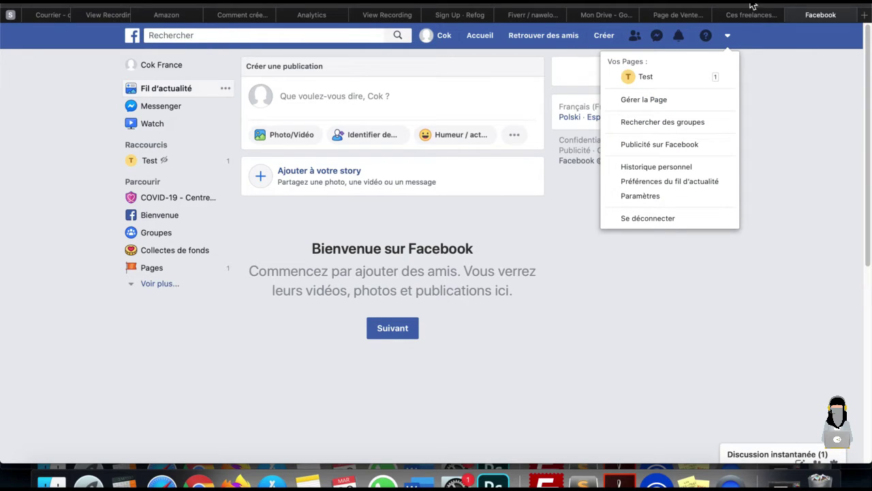
click(644, 76)
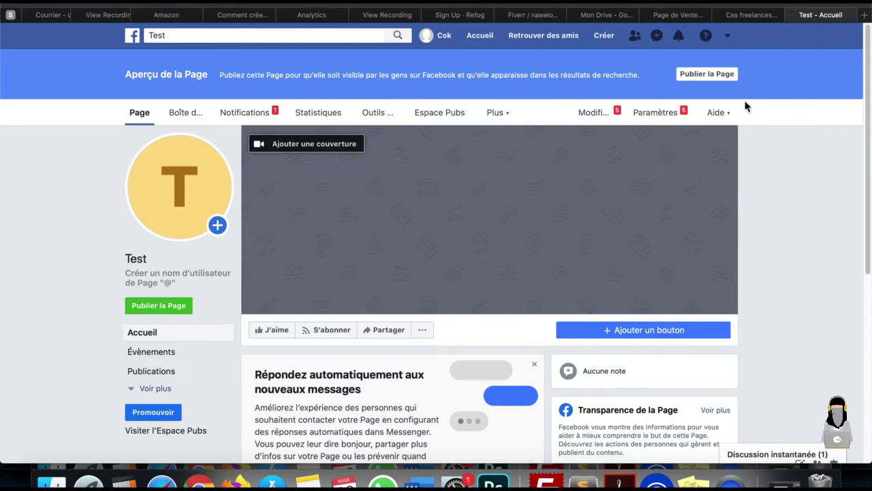
click(651, 113)
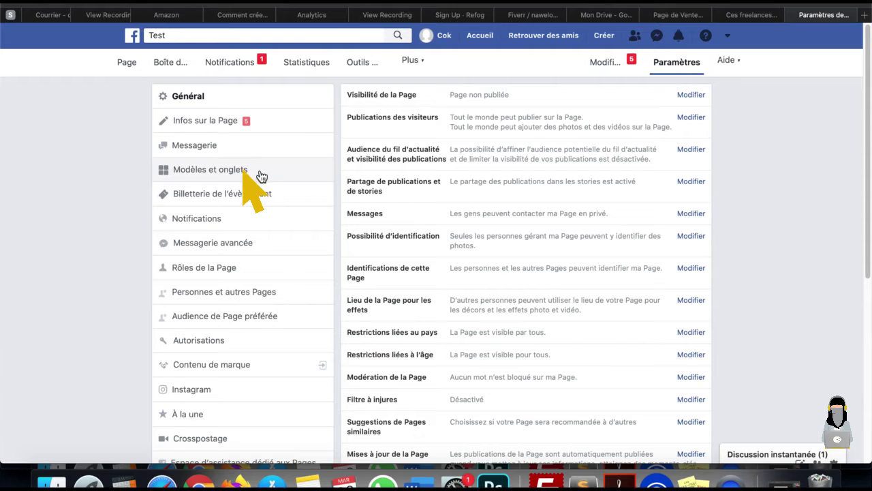
click(261, 176)
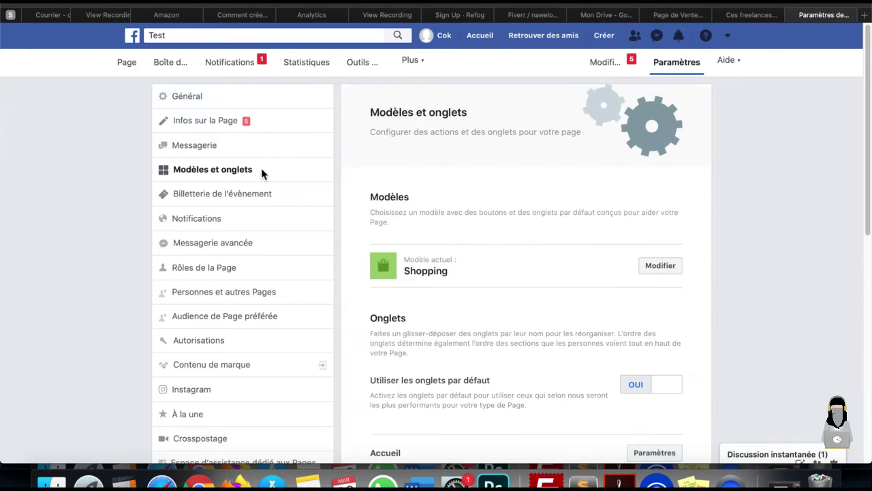
Step: Open the page template chooser and look through the available templates, from Shopping to Standard
scroll(599, 201, down, 2)
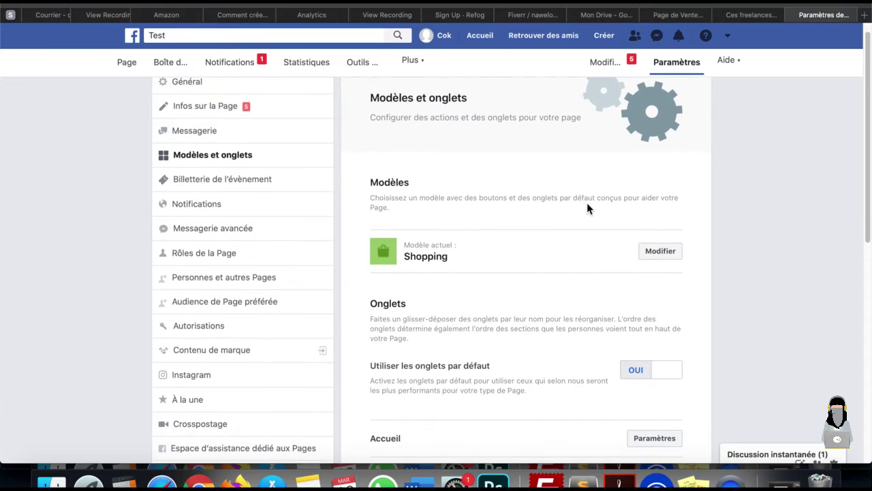
scroll(586, 203, down, 2)
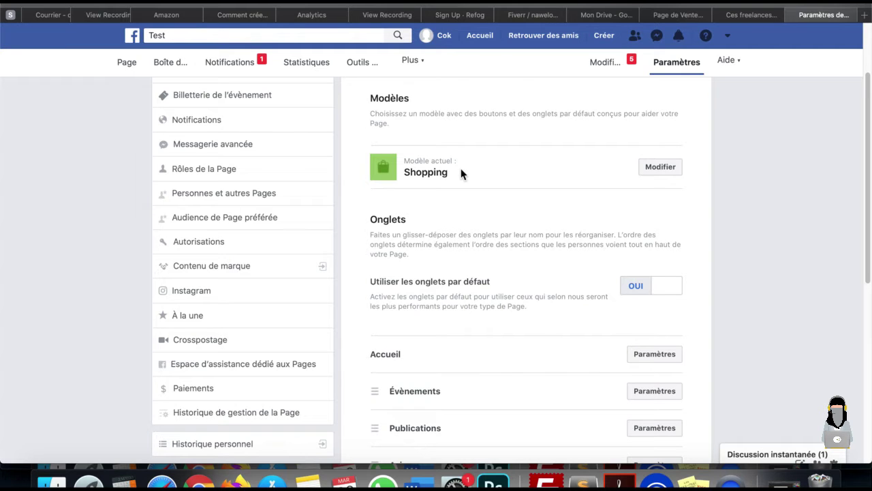
click(673, 167)
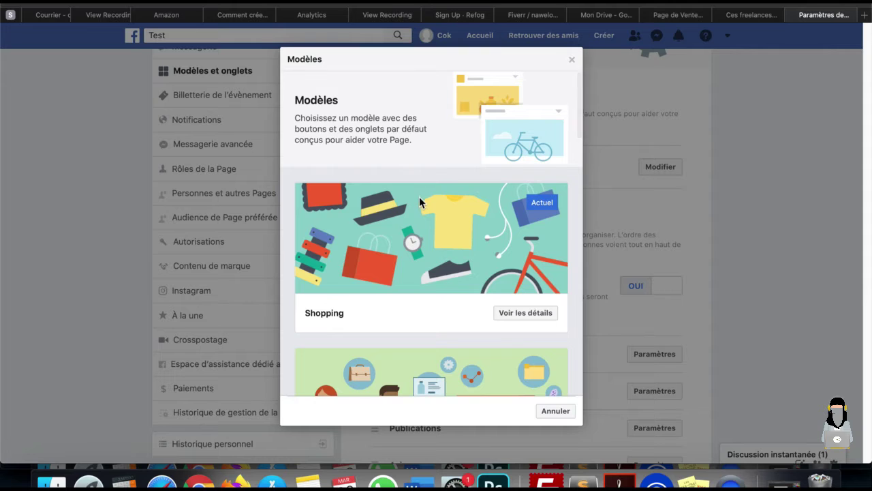
scroll(402, 212, down, 1)
scroll(478, 215, down, 5)
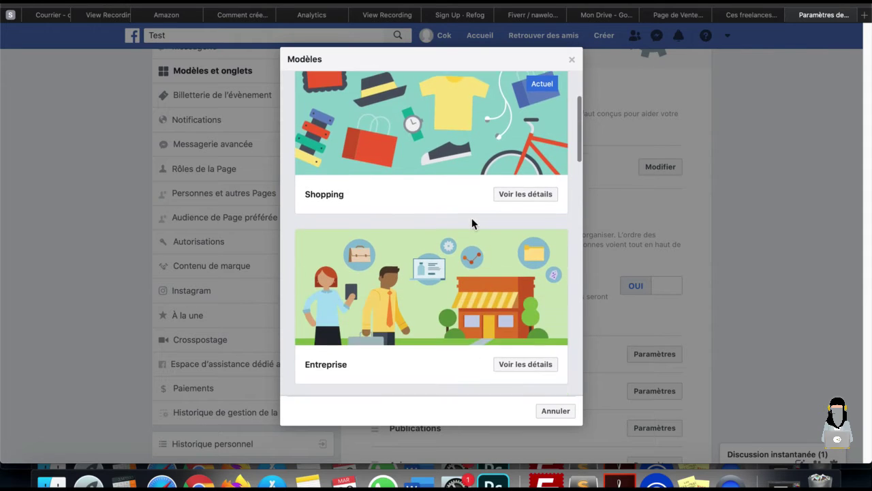
scroll(467, 225, down, 10)
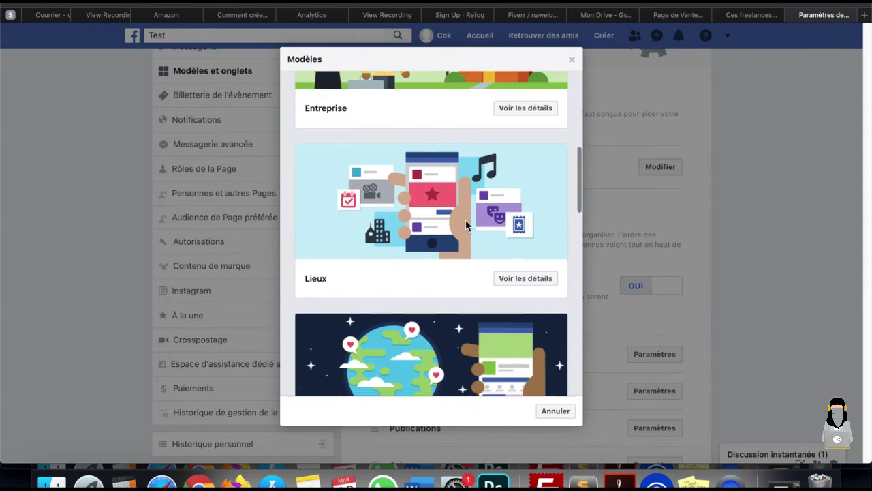
scroll(464, 224, down, 15)
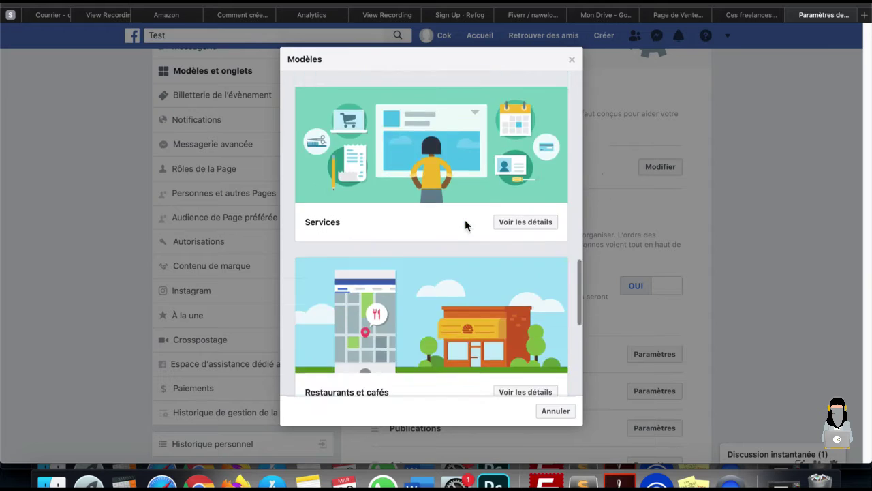
scroll(465, 220, down, 2)
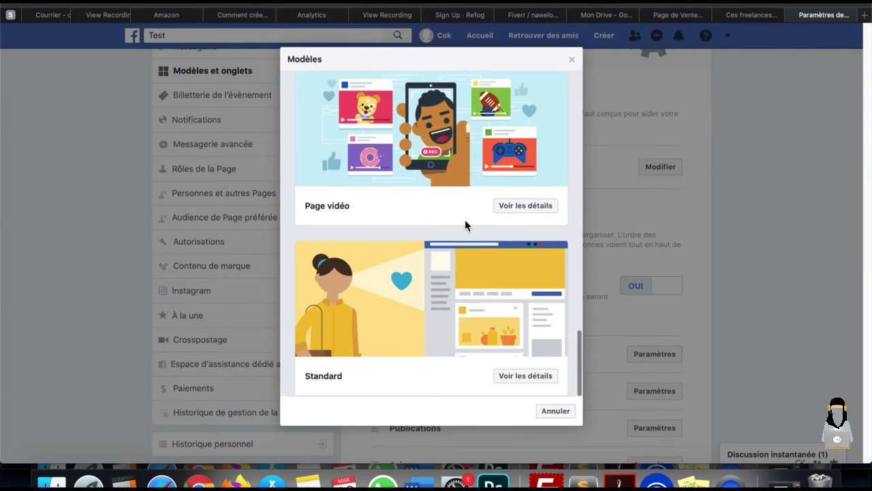
scroll(465, 220, up, 20)
scroll(465, 221, down, 1)
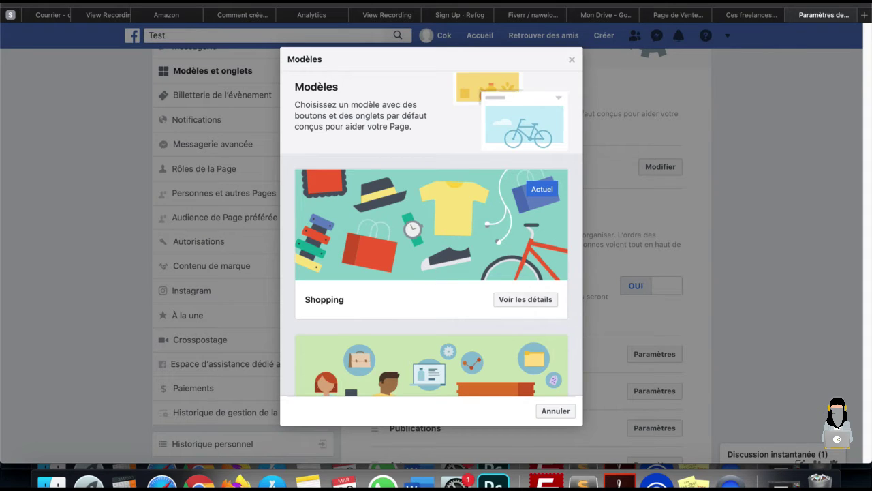
Step: Examine the Shopping template's buttons and tabs, including the Boutique tab, and close the template chooser without changing the template
click(512, 298)
scroll(423, 276, down, 2)
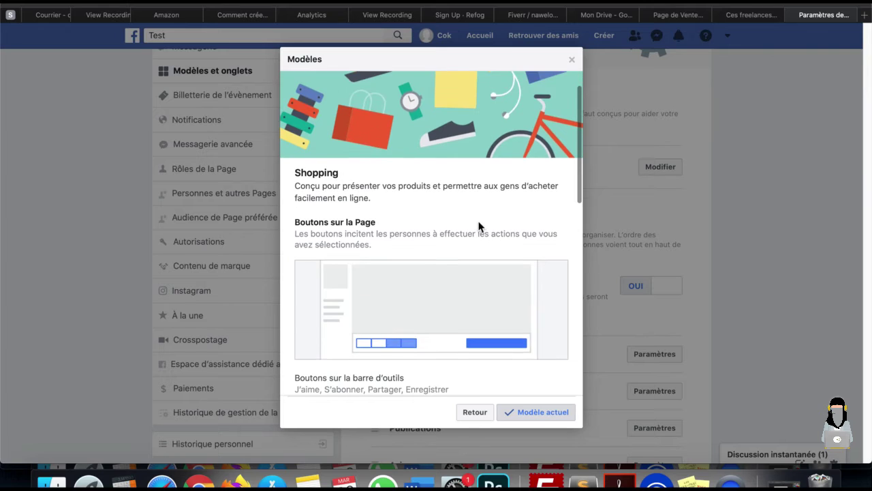
scroll(436, 252, down, 1)
scroll(440, 255, down, 2)
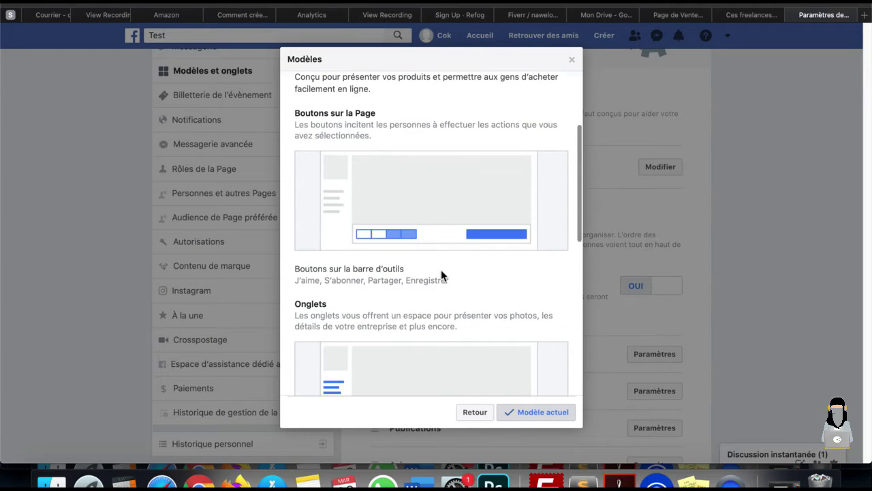
scroll(429, 273, down, 1)
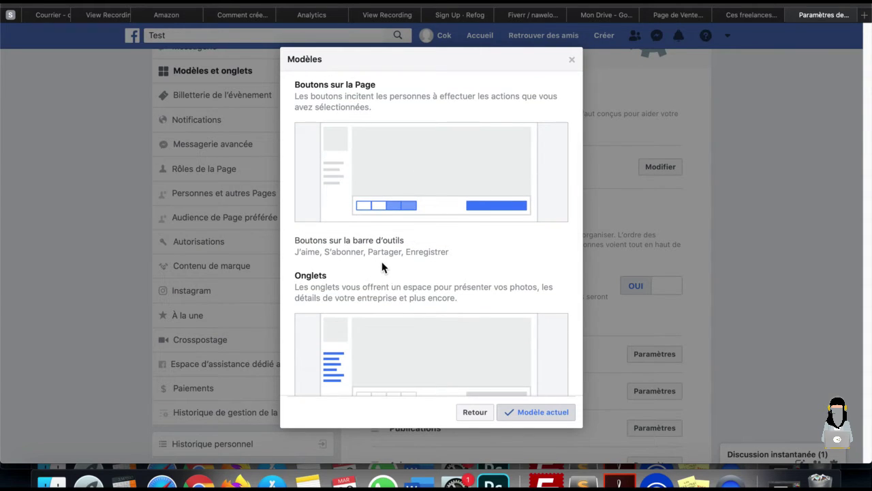
scroll(383, 272, down, 3)
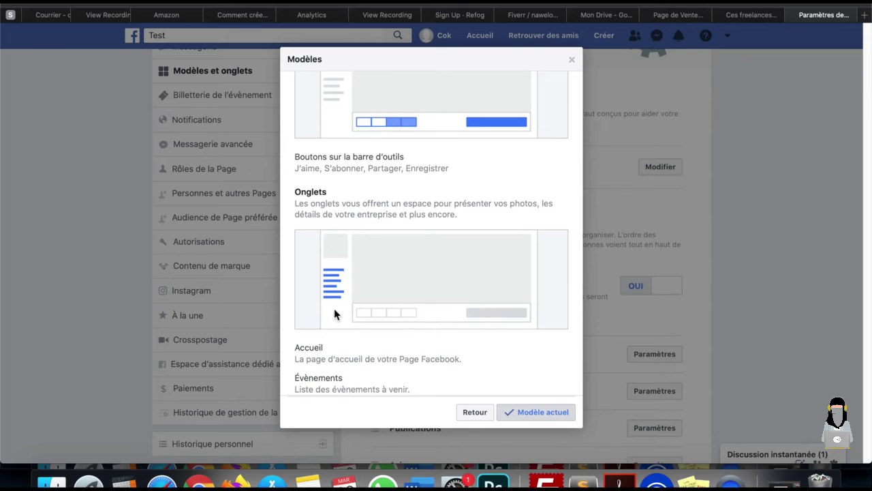
scroll(333, 310, down, 6)
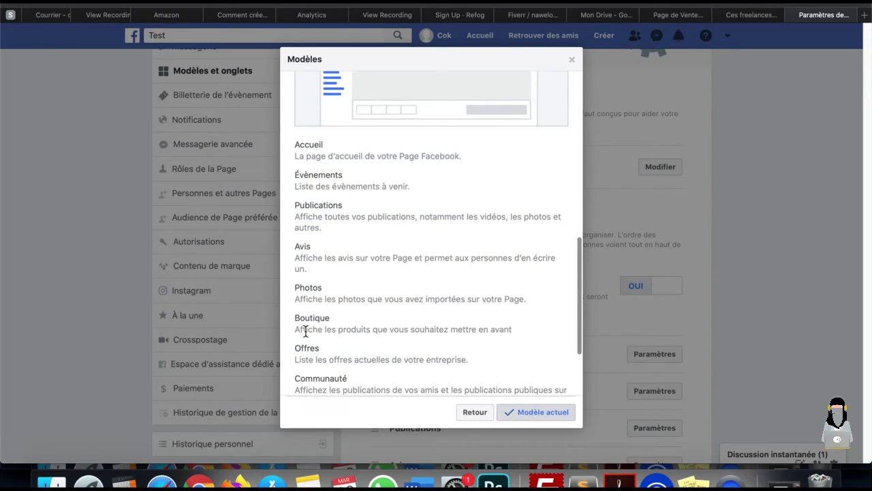
scroll(500, 300, down, 4)
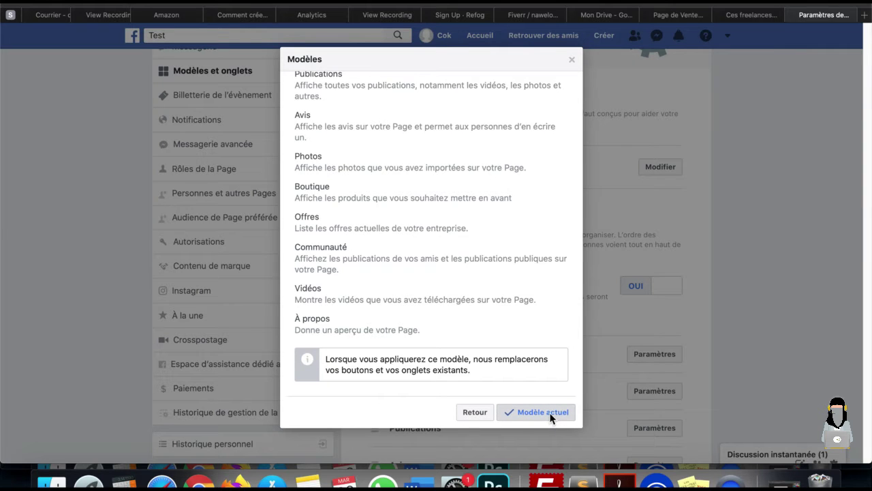
click(475, 412)
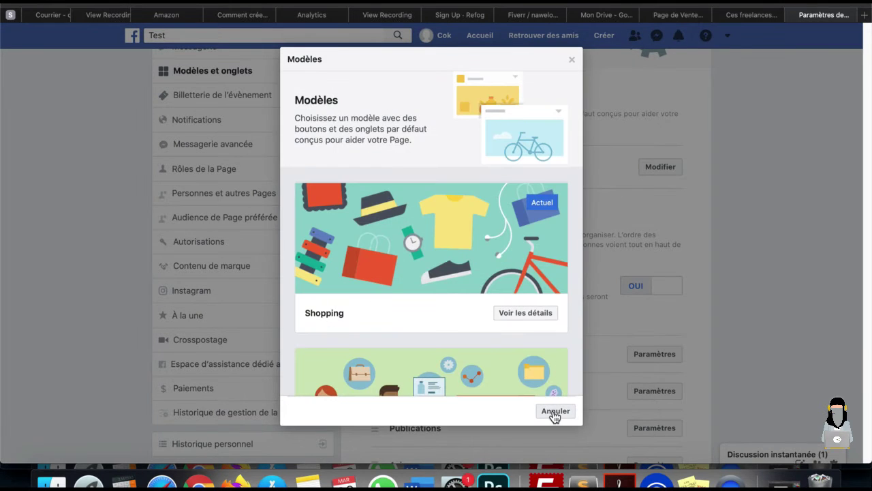
click(571, 60)
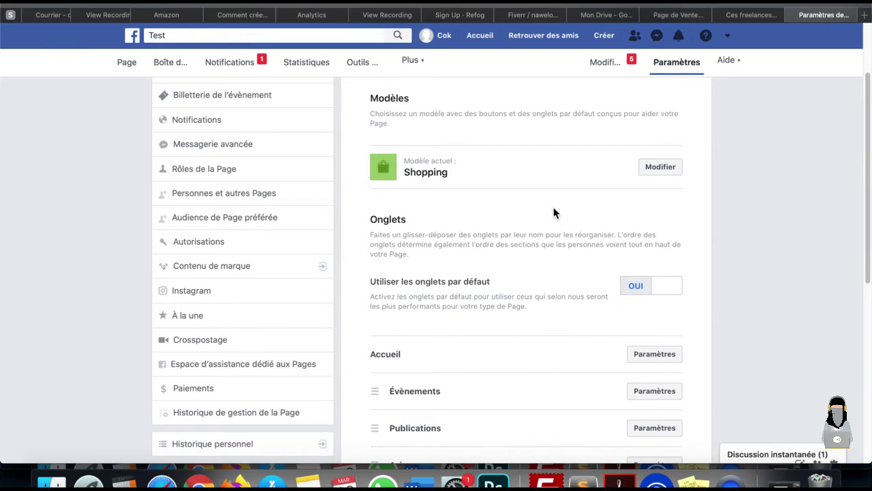
Step: Return to the Test page and open its Boutique section from the expanded list of sections
scroll(455, 220, up, 3)
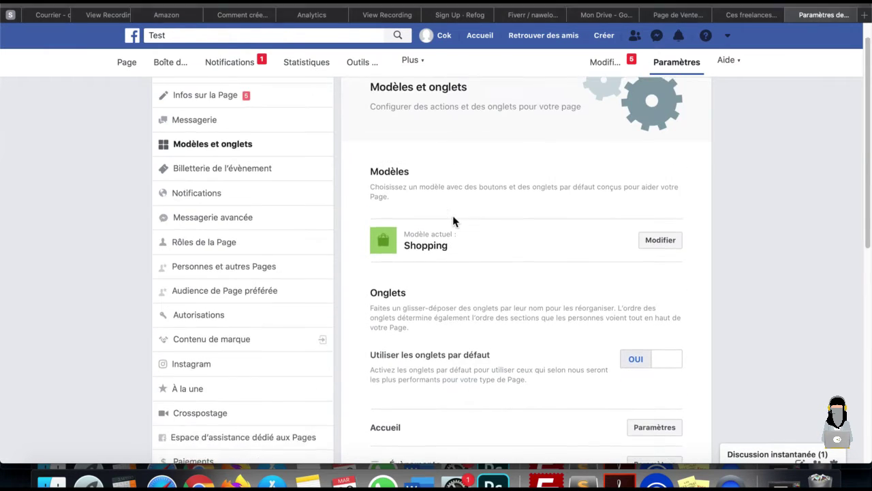
click(128, 72)
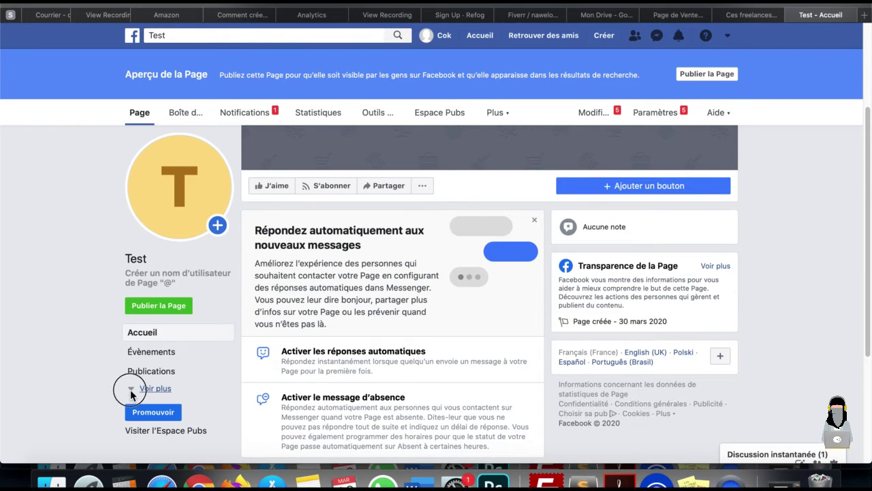
click(130, 389)
scroll(118, 377, down, 2)
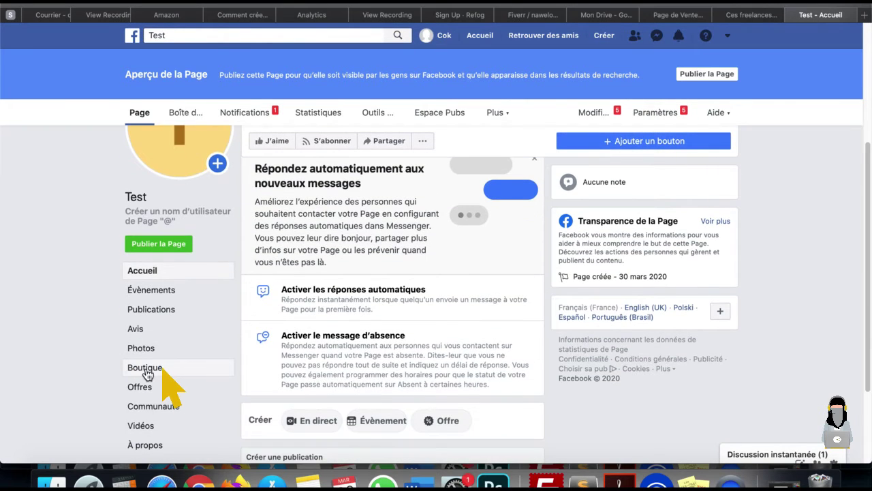
click(127, 371)
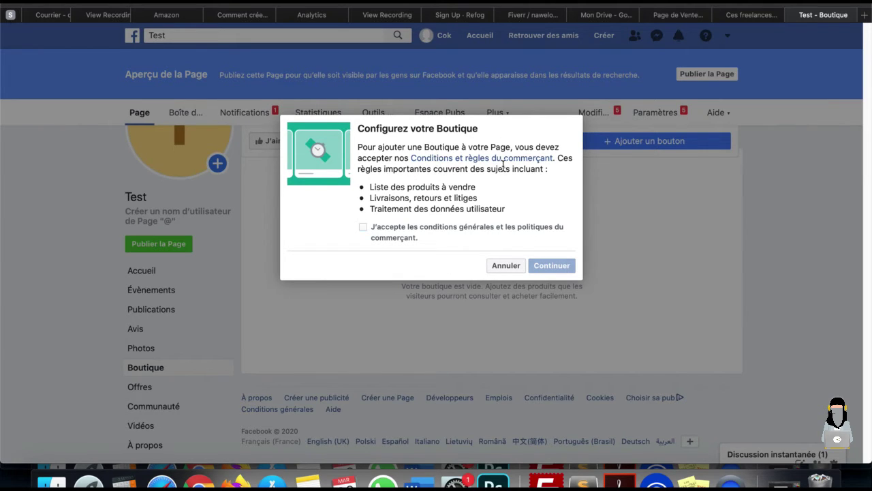
Step: Accept the merchant terms and policies for the shop and choose "Message pour acheter" as the payment method
click(363, 226)
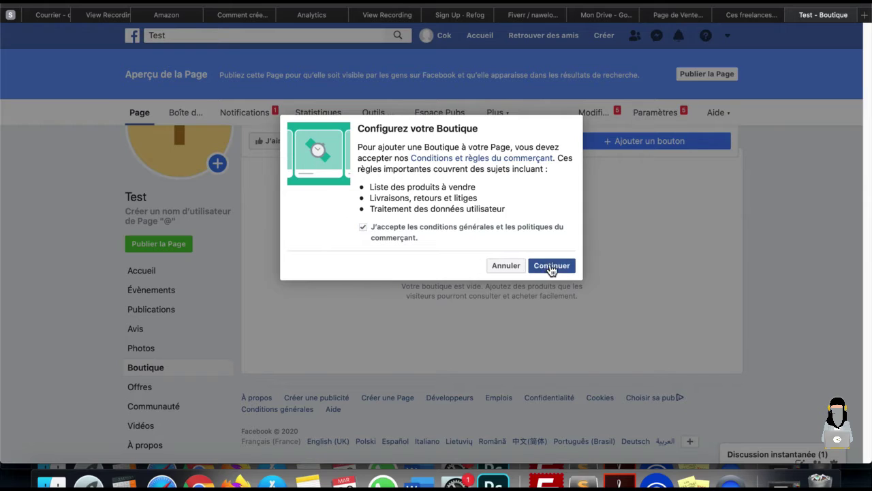
click(551, 268)
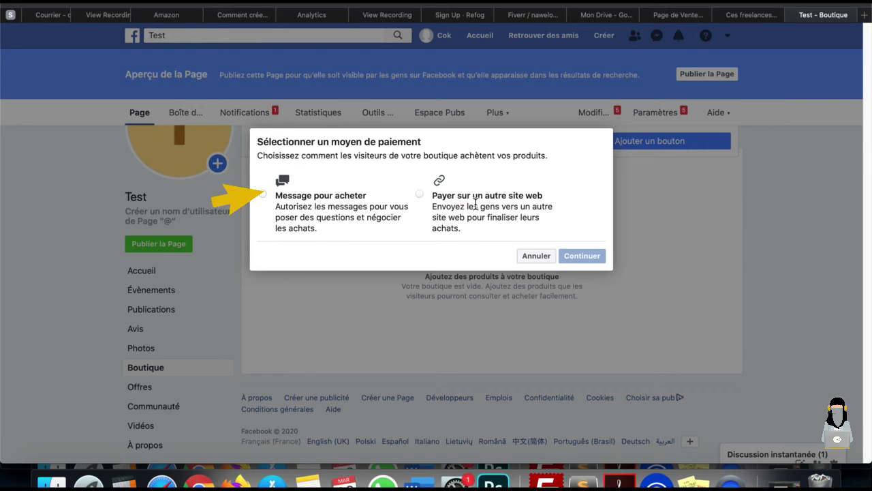
click(262, 194)
click(583, 254)
Step: Set the shop's currency to Euro and save the shop configuration
click(384, 186)
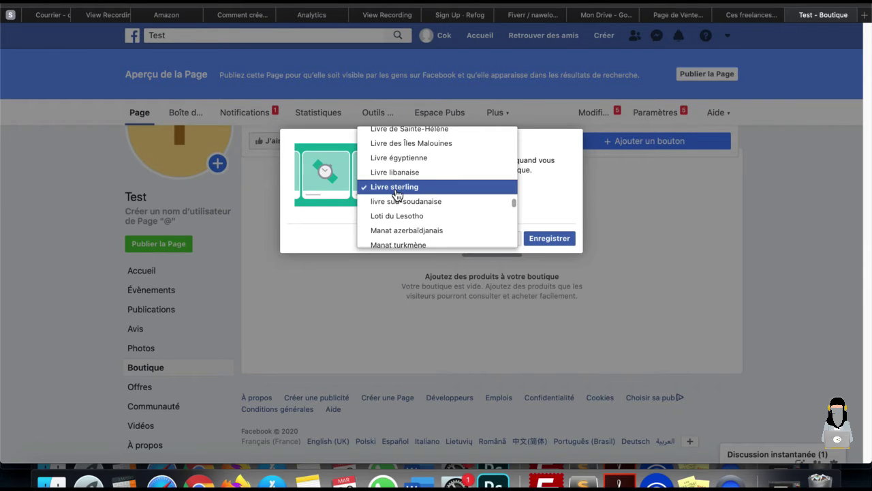
scroll(396, 195, up, 15)
scroll(395, 195, down, 8)
scroll(395, 196, down, 5)
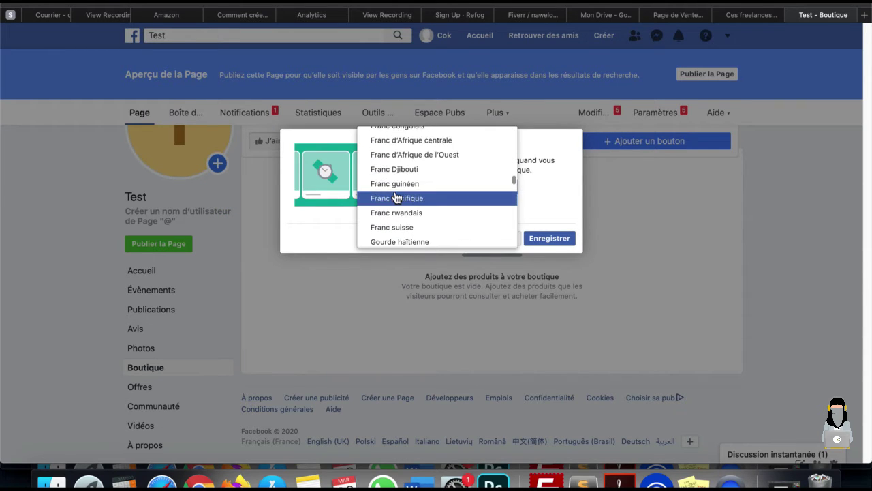
scroll(395, 196, up, 2)
click(399, 223)
click(552, 240)
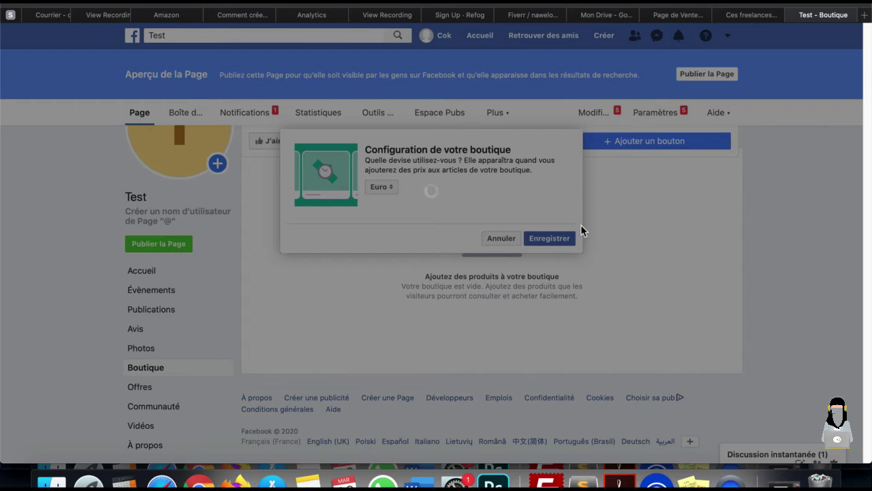
click(555, 238)
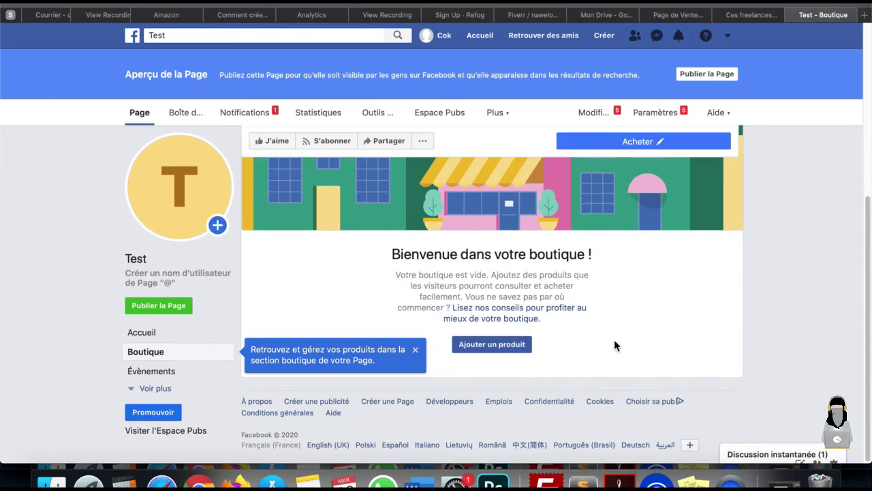
Step: Start a new shop product named "Produit test", priced at 15,00 €, with the description "description du produit test"
click(491, 349)
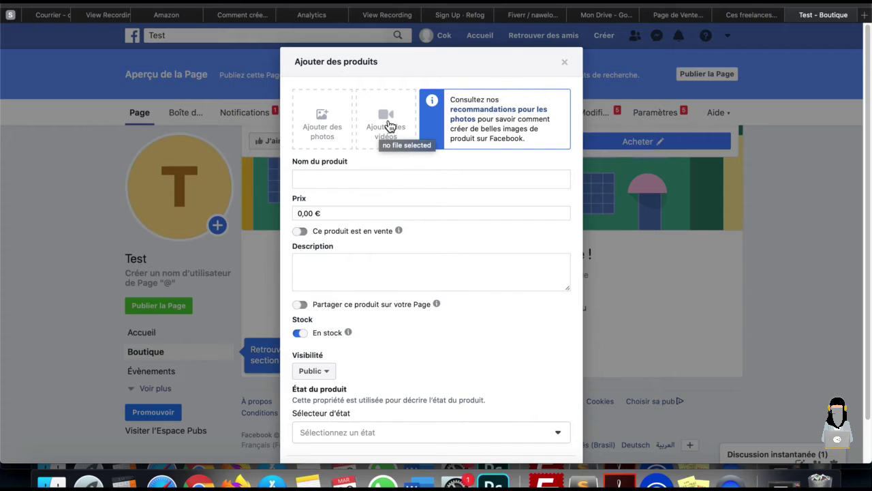
click(371, 181)
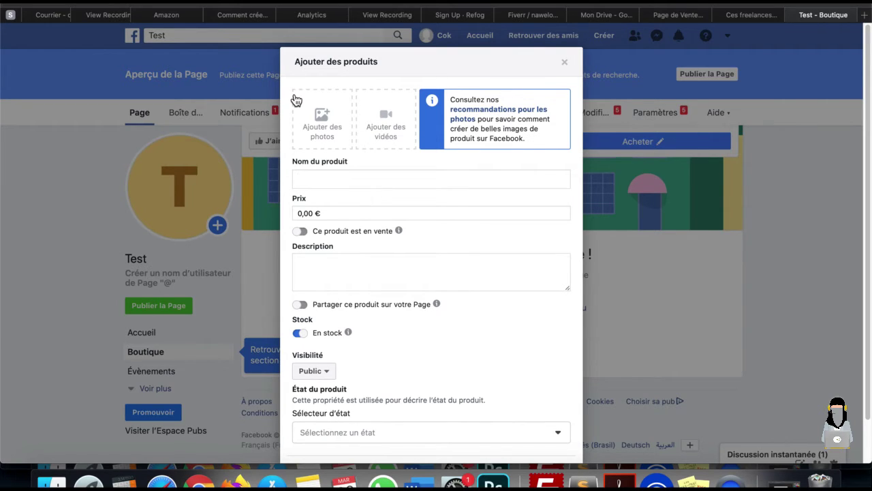
text(Produit test)
mouse_move(297, 213)
mouse_down()
mouse_move(315, 215)
mouse_move(304, 216)
mouse_up()
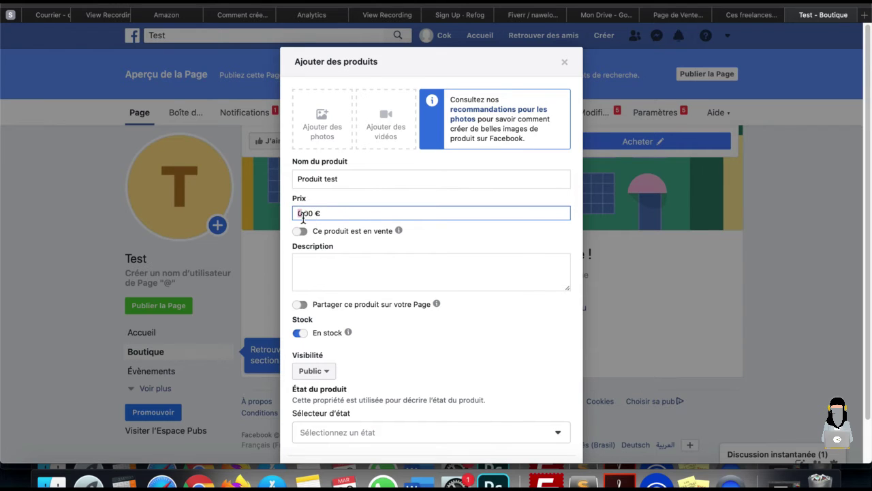
text(15)
click(347, 269)
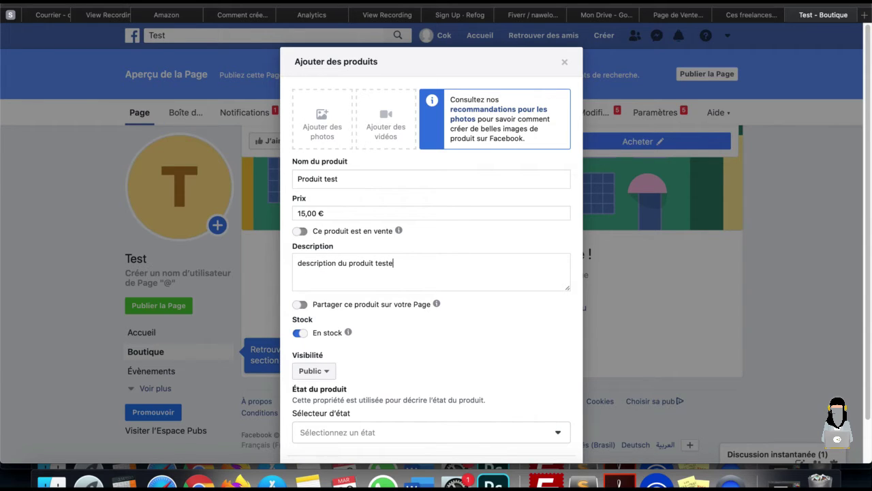
scroll(430, 348, down, 2)
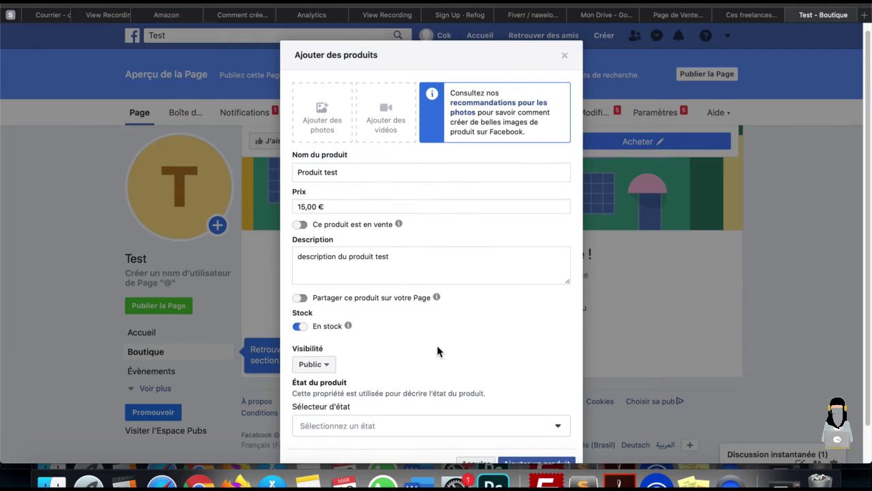
Step: Try out the options for sharing the product on the Page and marking it as on sale, leaving both off
click(419, 243)
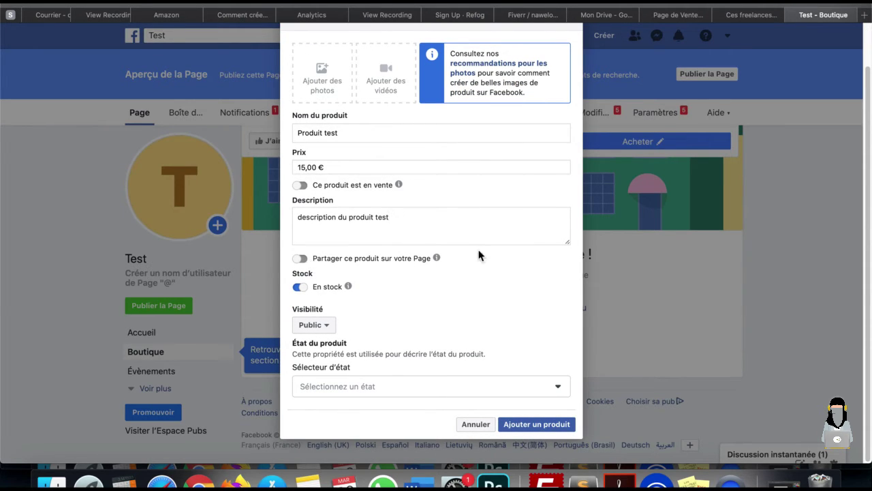
click(300, 259)
click(297, 260)
mouse_move(401, 185)
click(301, 186)
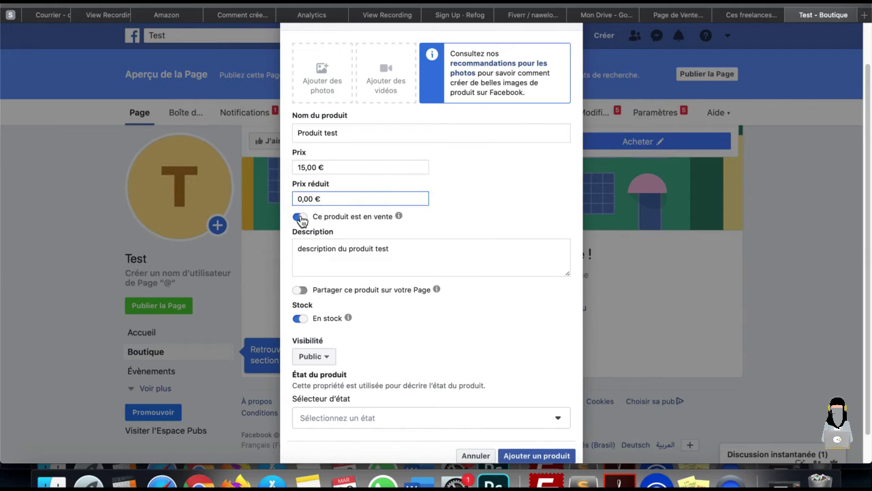
click(301, 218)
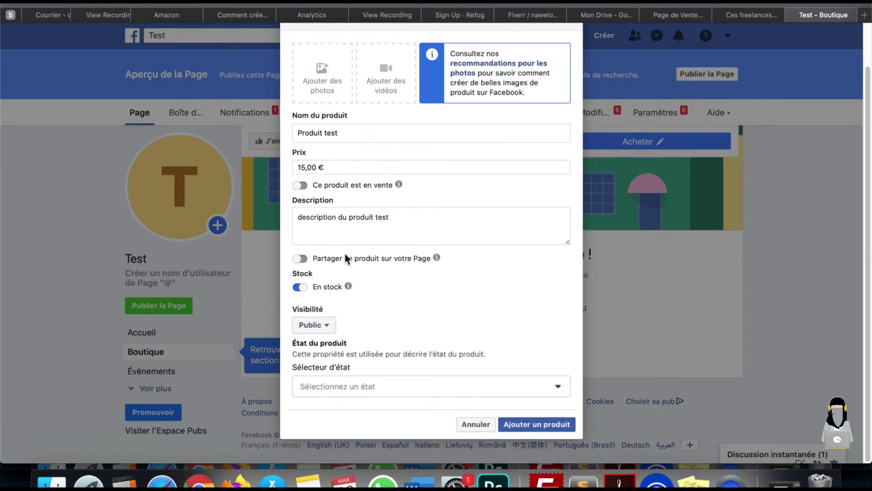
Step: Set the product's condition to "Neuf" and try to add the product without a photo
click(430, 391)
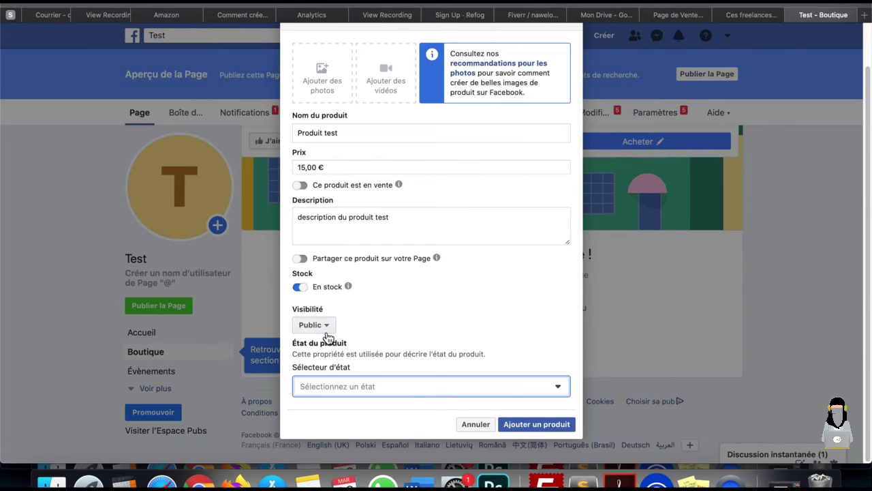
click(348, 388)
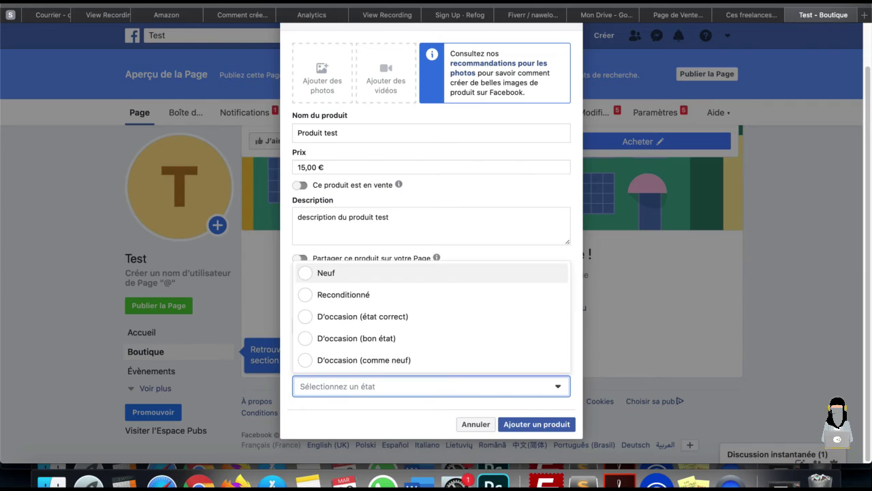
click(306, 273)
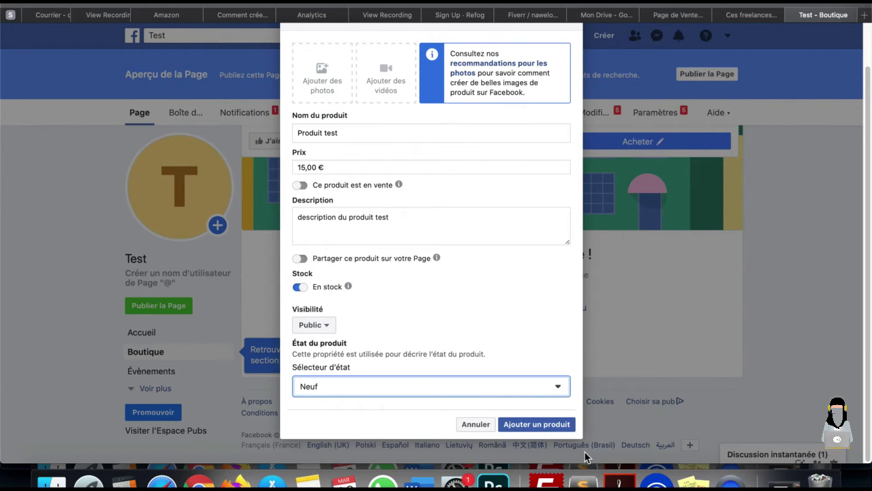
click(548, 425)
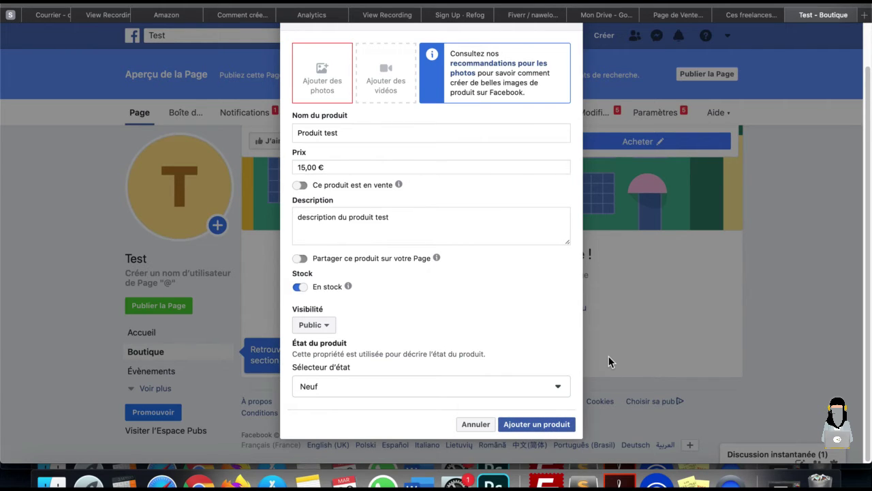
Step: Upload a product photo from the computer, use it for the product and add the product to the shop
click(331, 81)
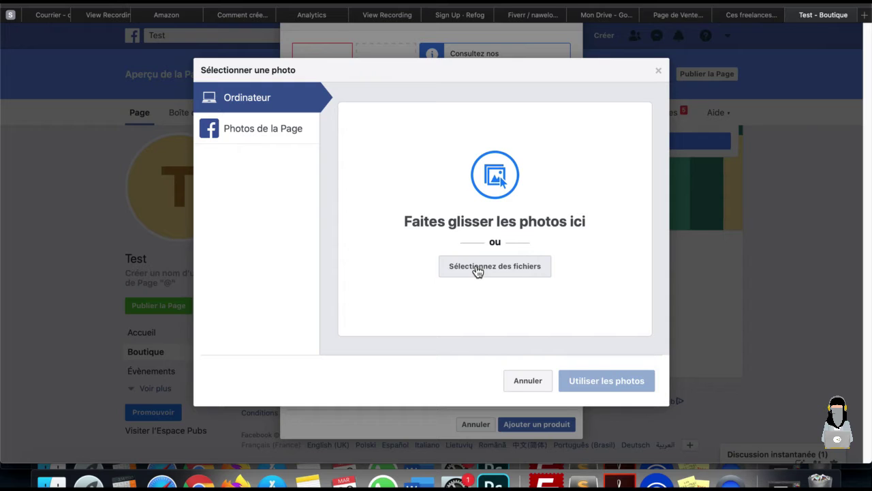
click(55, 477)
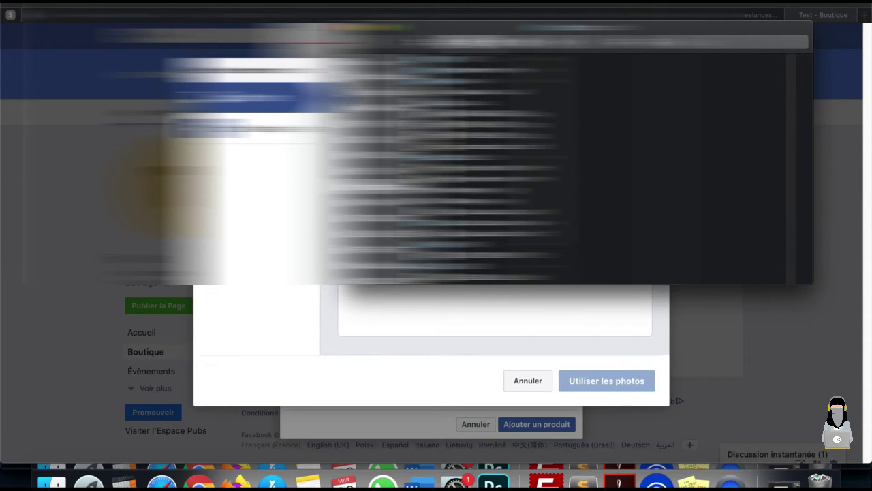
drag(477, 29, 167, 7)
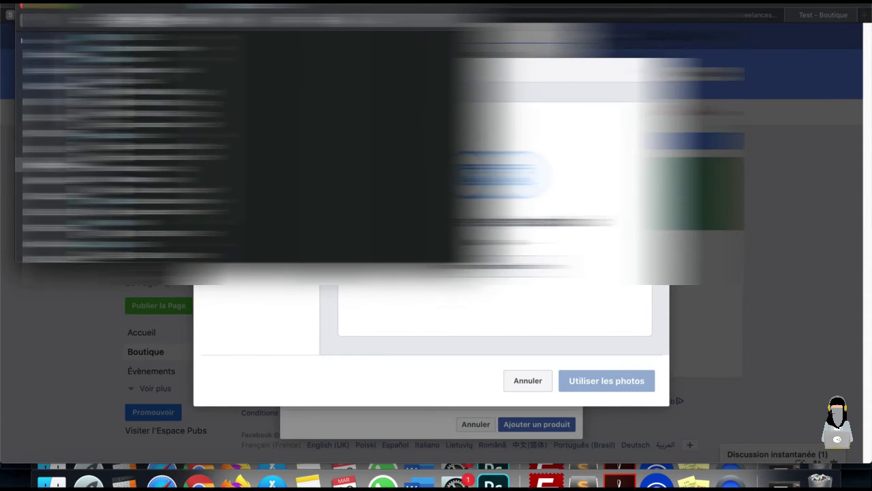
drag(155, 76, 551, 214)
click(136, 38)
drag(136, 37, 555, 200)
click(603, 217)
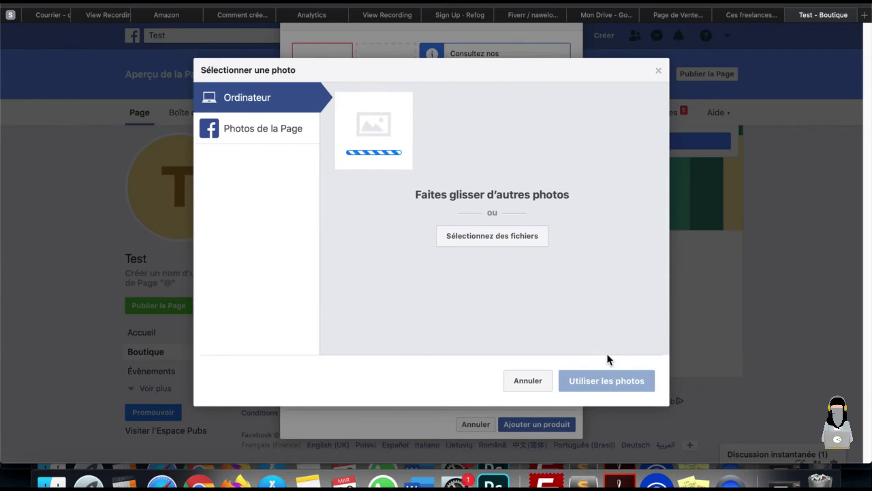
click(611, 380)
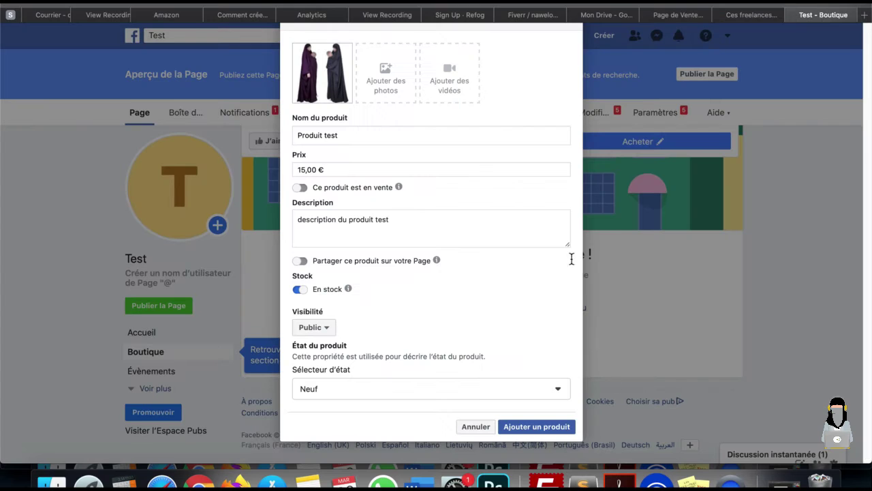
click(532, 424)
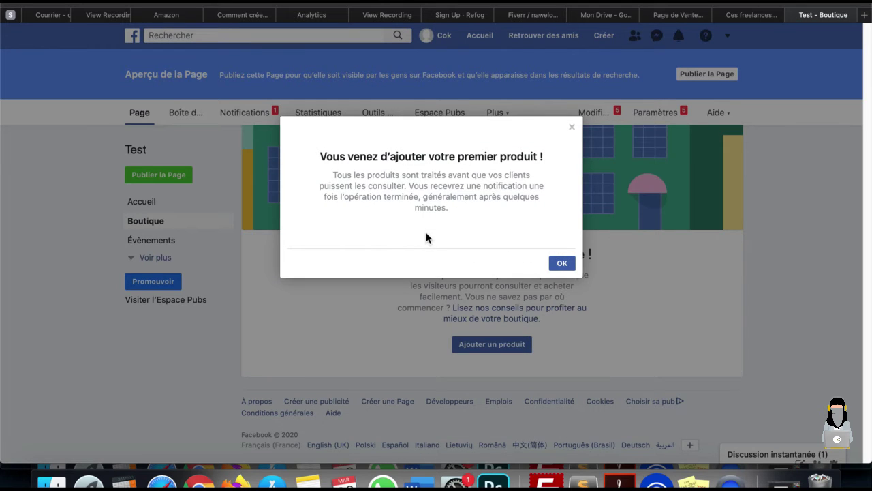
click(567, 264)
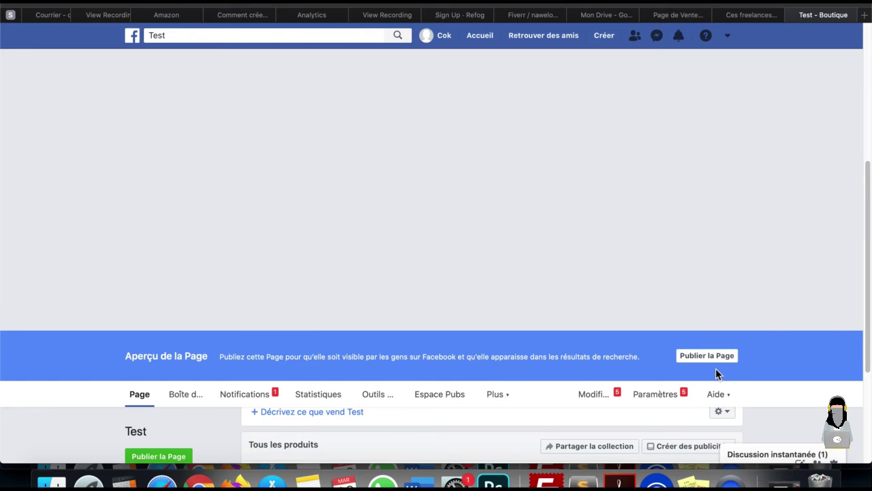
Step: Start a new collection from the shop's collections area and name it "Jilbab de maternage"
scroll(689, 350, down, 6)
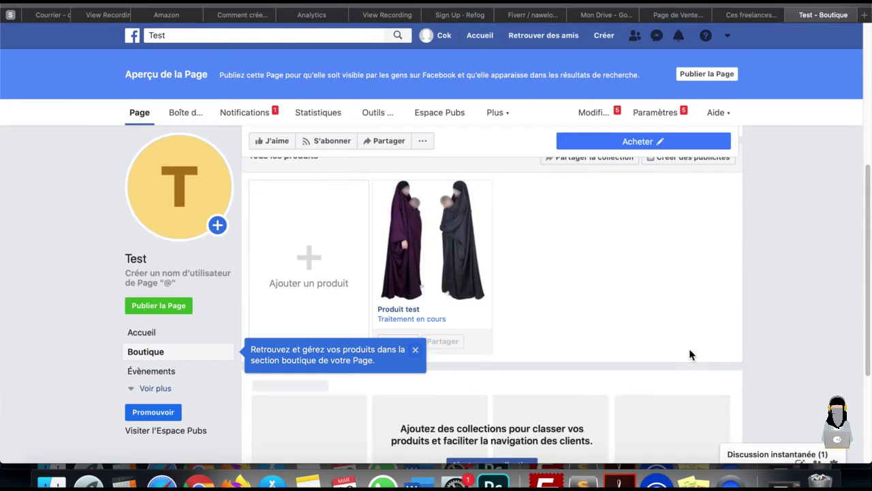
scroll(686, 352, up, 5)
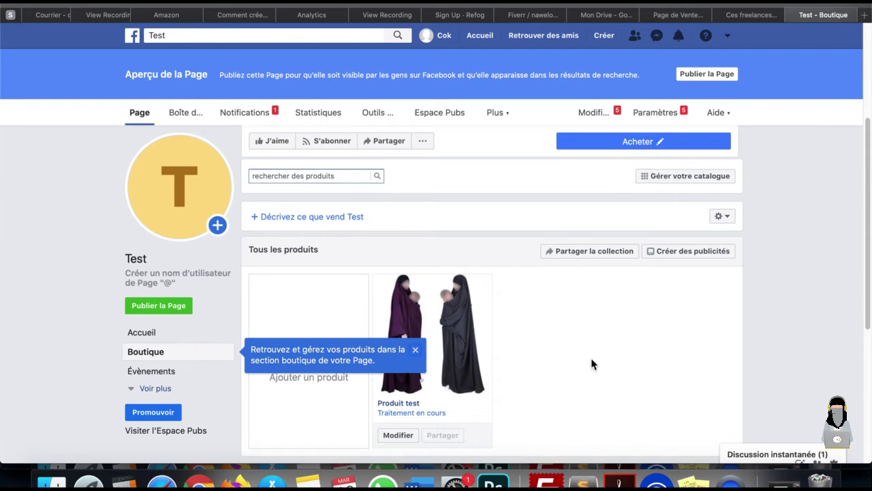
scroll(592, 355, down, 2)
scroll(593, 352, up, 3)
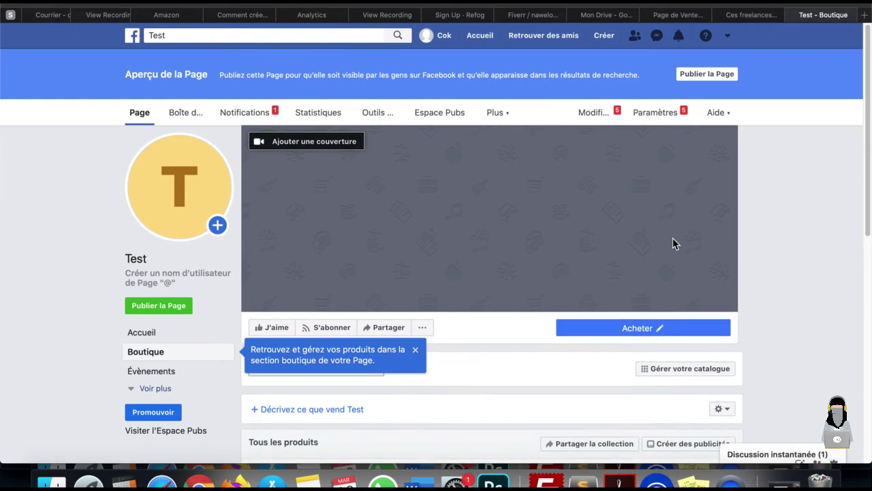
scroll(352, 261, down, 5)
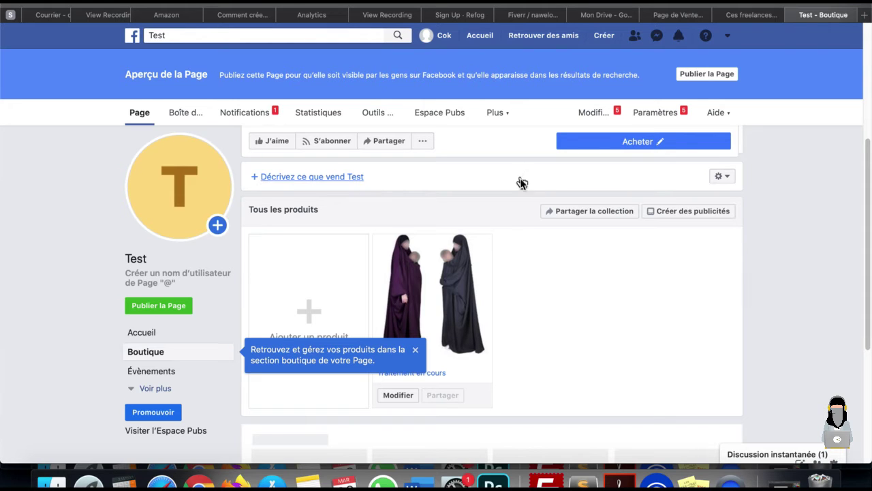
scroll(586, 302, down, 5)
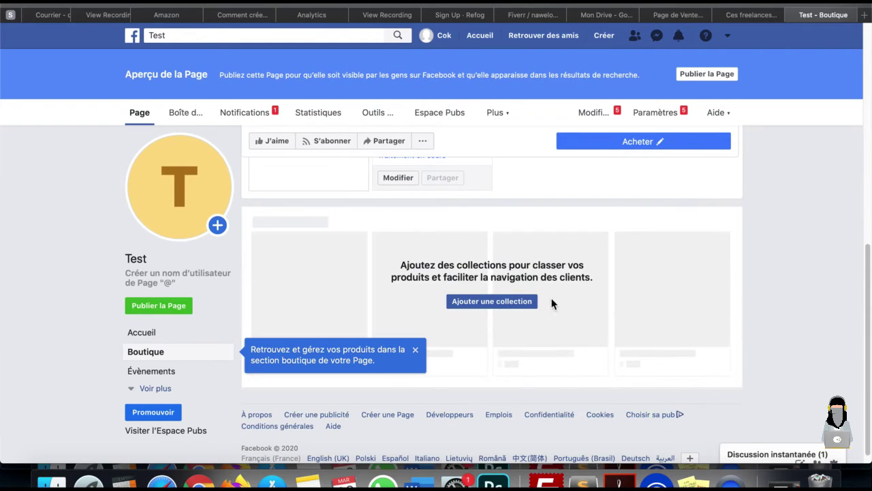
click(495, 304)
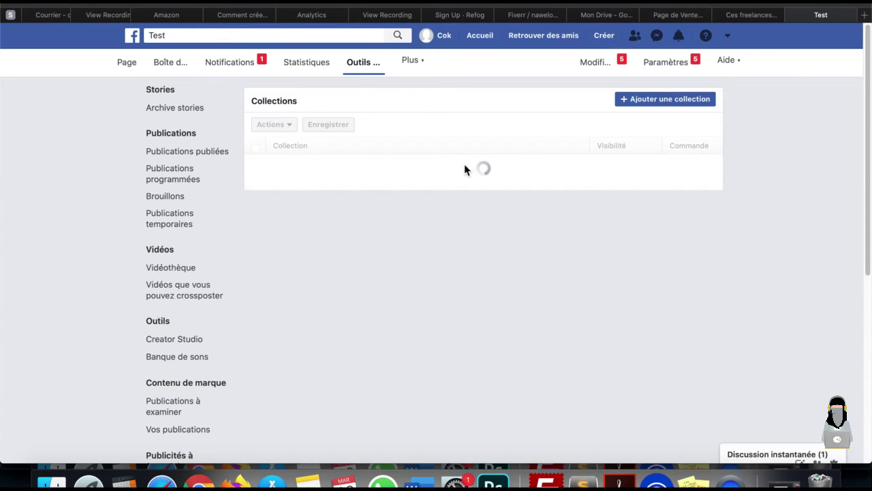
click(661, 104)
click(374, 147)
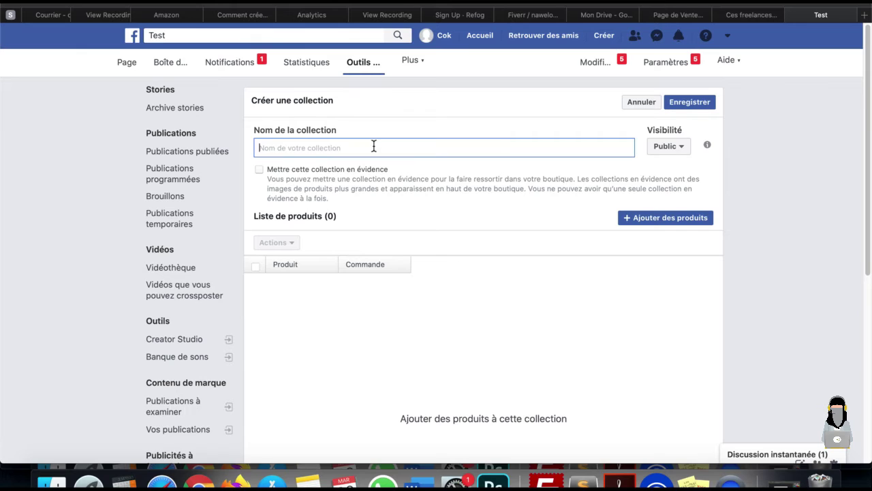
text(Jilbab demat)
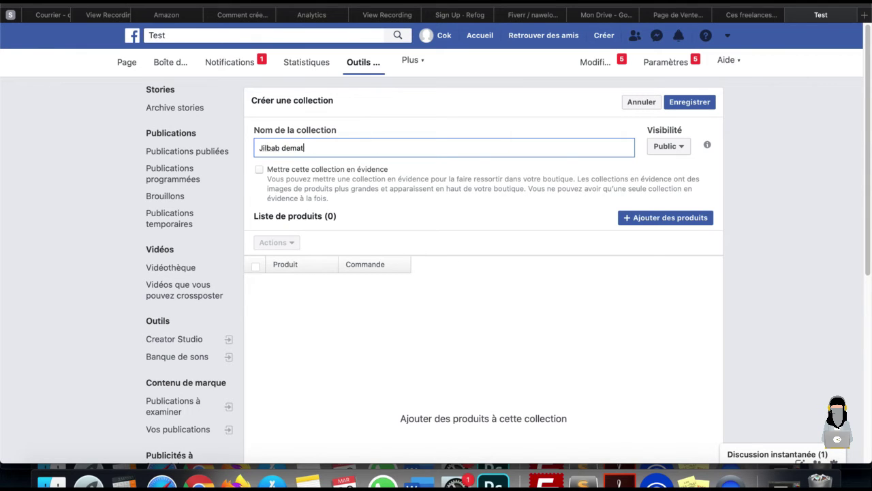
text(ermaternage)
Step: Keep the collection's visibility at "Public" and try to save it without any products
click(674, 148)
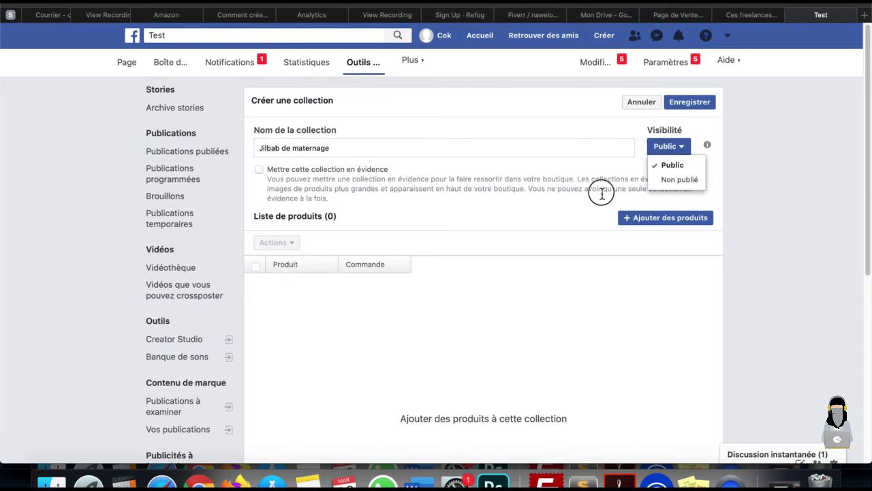
click(575, 195)
scroll(511, 226, down, 1)
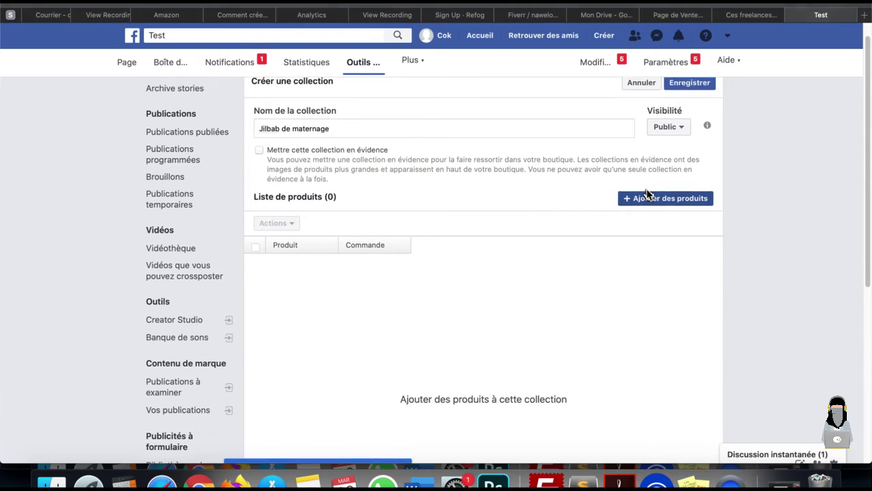
scroll(671, 157, up, 1)
click(705, 102)
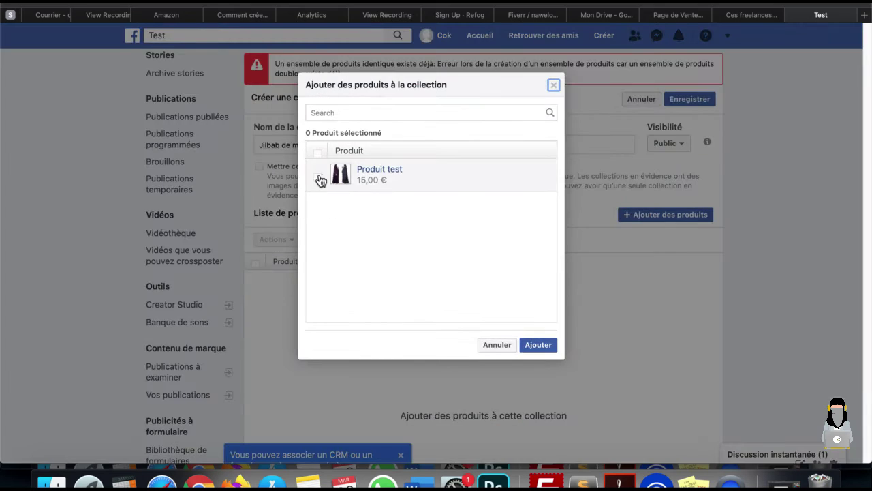
Step: Add "Produit test" to the "Jilbab de maternage" collection and save the collection
click(538, 343)
scroll(549, 353, down, 5)
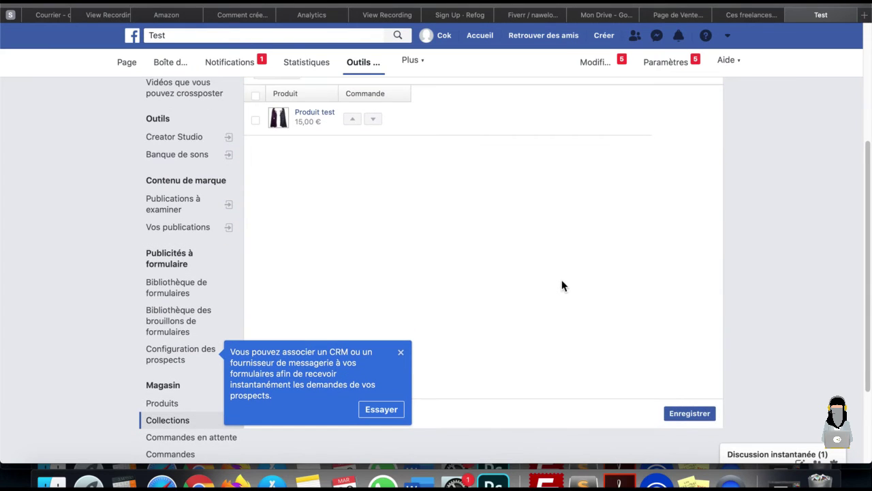
click(400, 351)
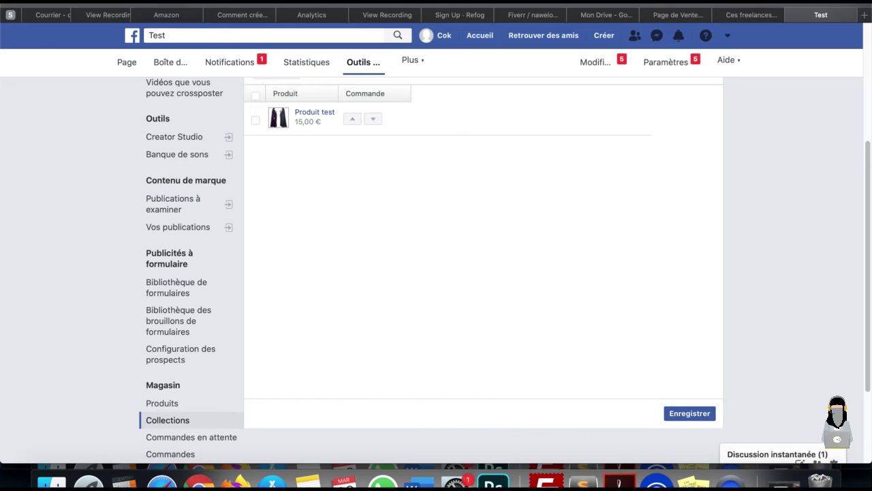
click(687, 413)
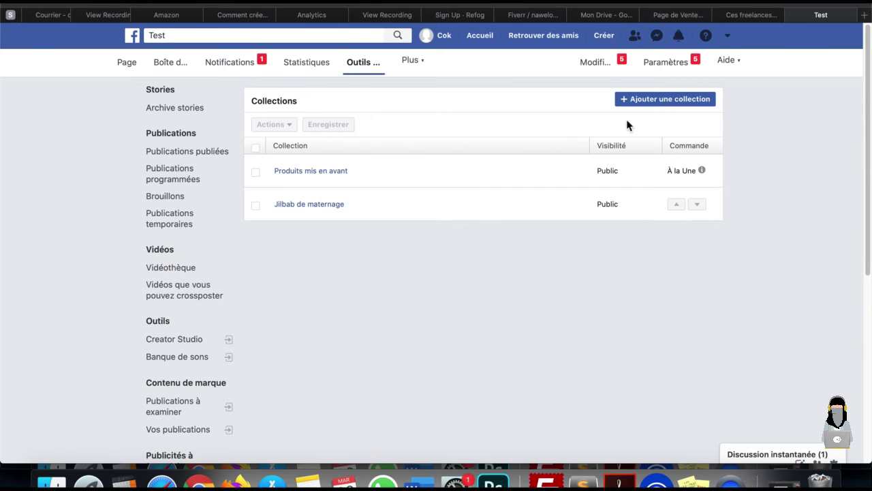
Step: Start another collection named "Khimar" and try to save it without any products
click(651, 102)
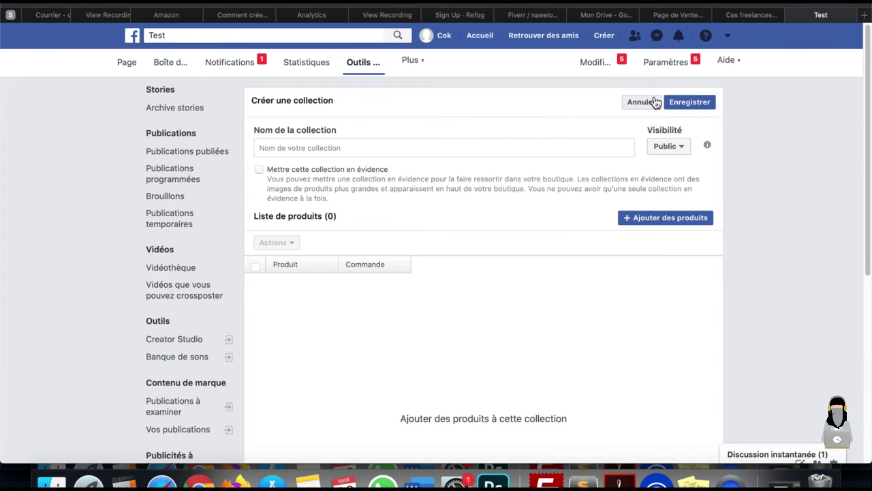
click(373, 148)
text(Khimar)
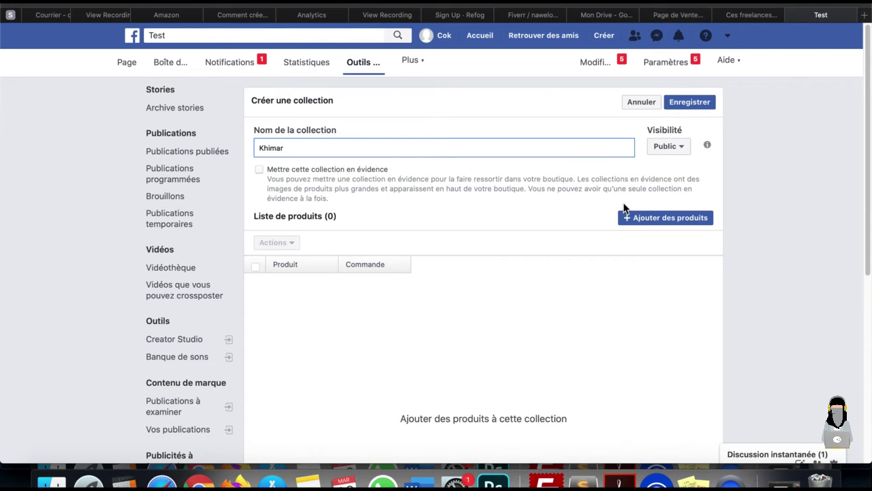
scroll(647, 208, down, 3)
scroll(654, 224, down, 2)
click(693, 286)
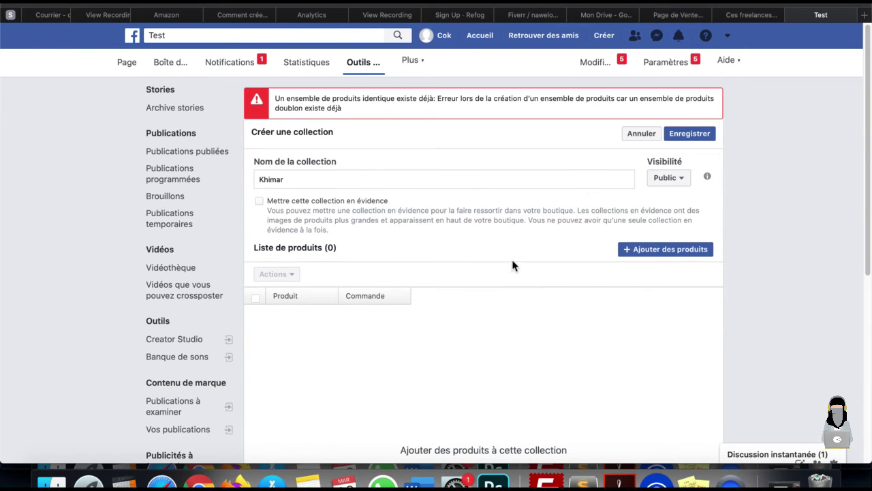
Step: Open the product picker for the "Khimar" collection, close it without choosing anything, and retry saving the empty collection
scroll(566, 252, down, 1)
click(611, 213)
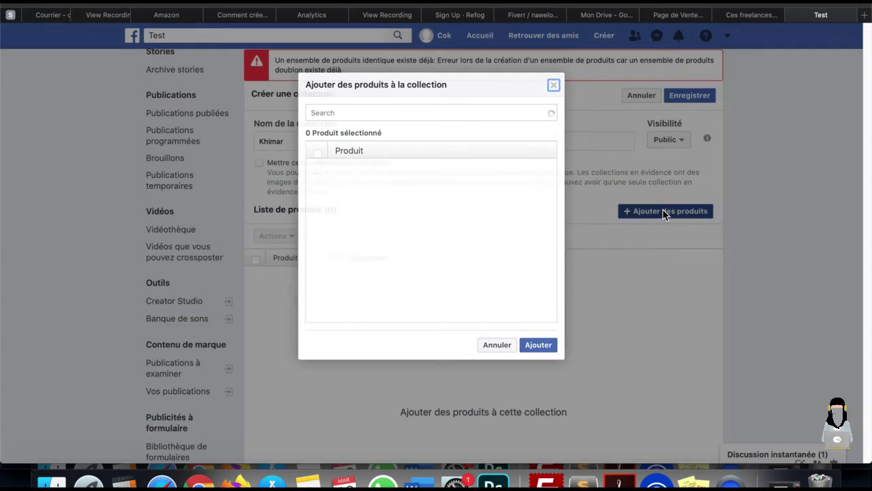
click(554, 85)
scroll(643, 275, down, 5)
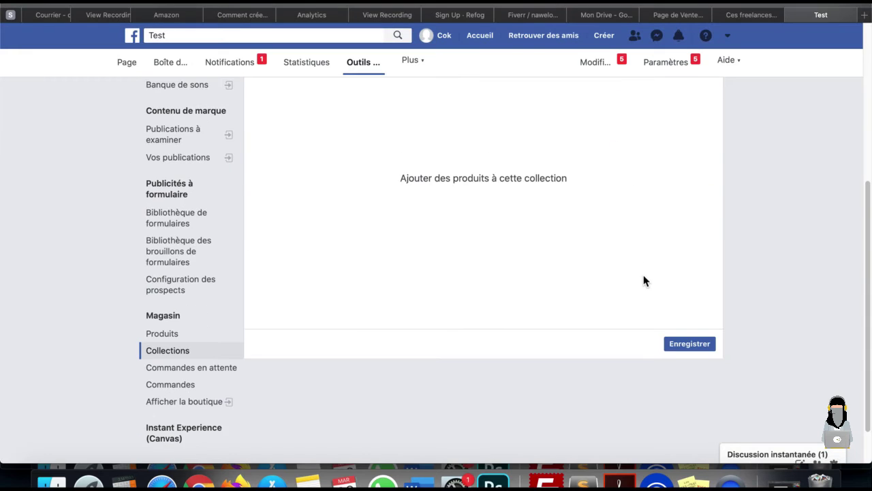
click(682, 346)
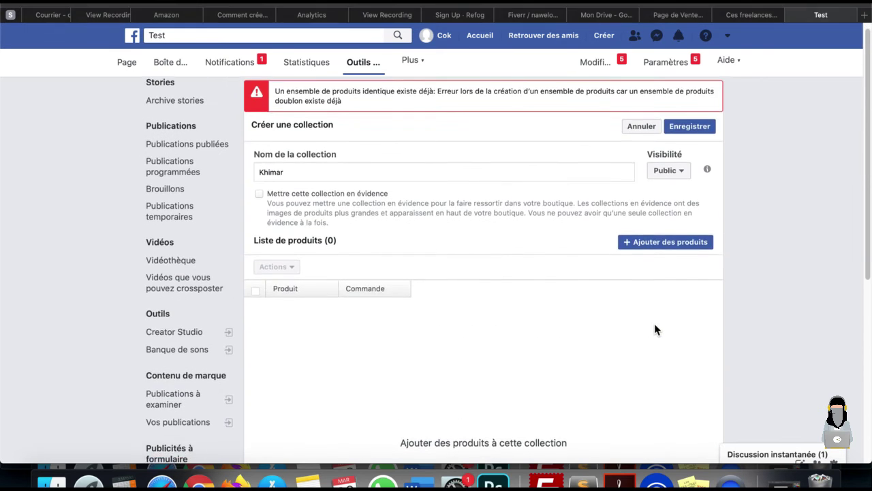
scroll(654, 323, down, 2)
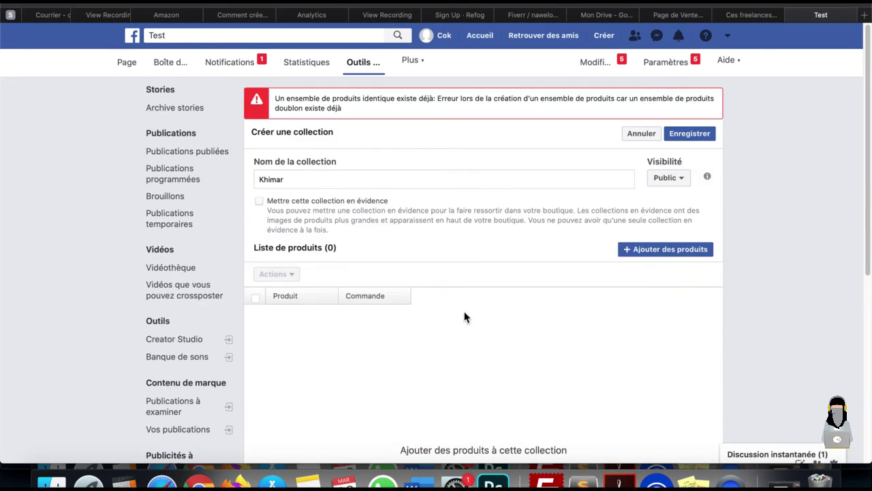
Step: Start a new product named "Khimar triangle" priced at 25,00 €, with the description "test produit khimar triangle"
scroll(170, 227, down, 5)
scroll(170, 227, down, 2)
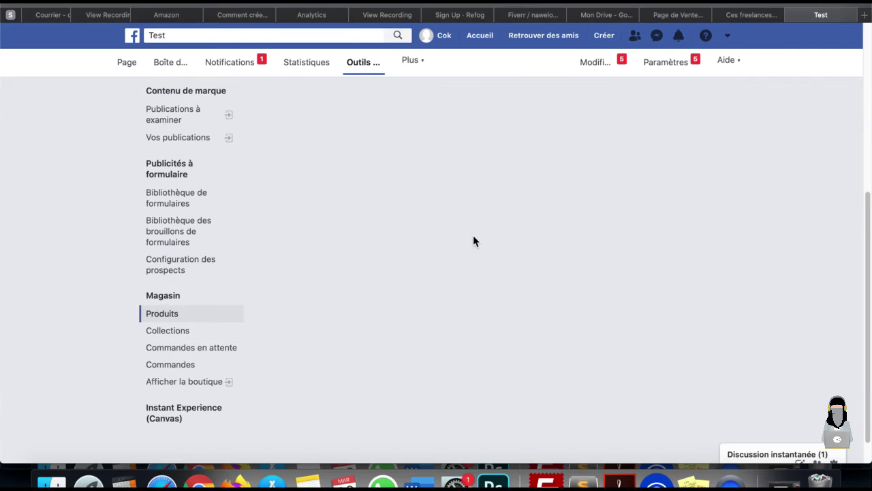
click(648, 100)
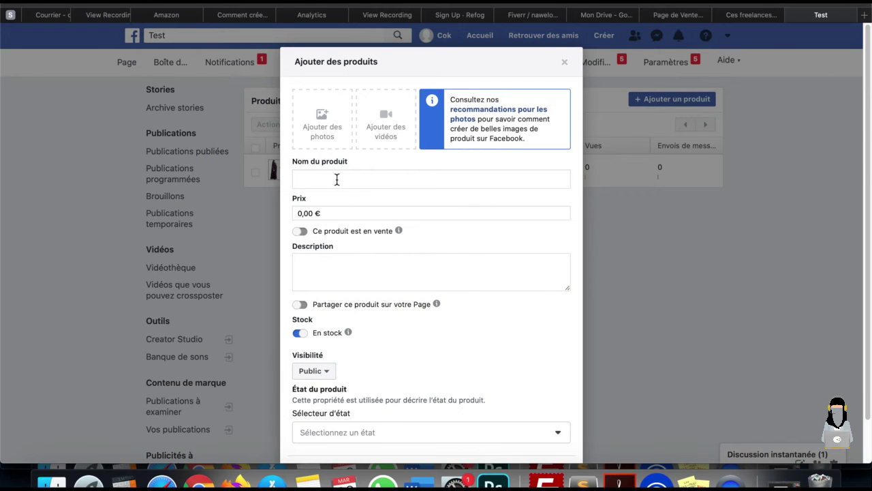
click(335, 178)
text(Khimar  triangle)
click(295, 213)
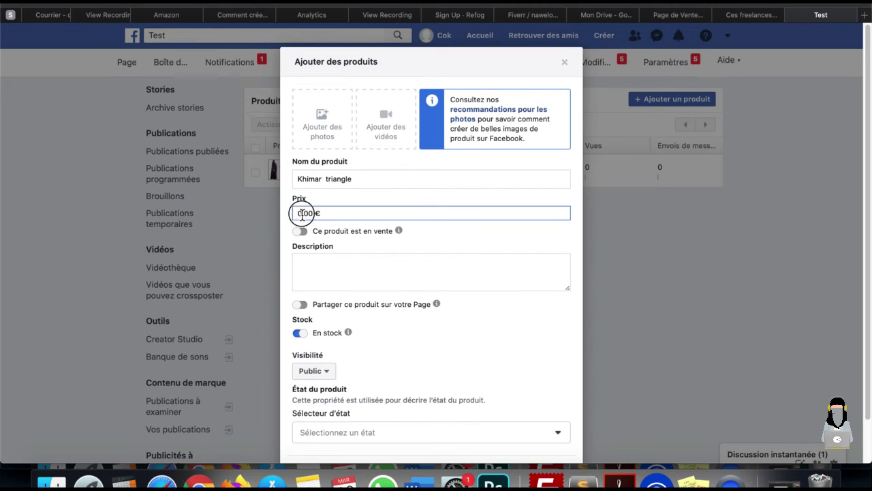
text(25)
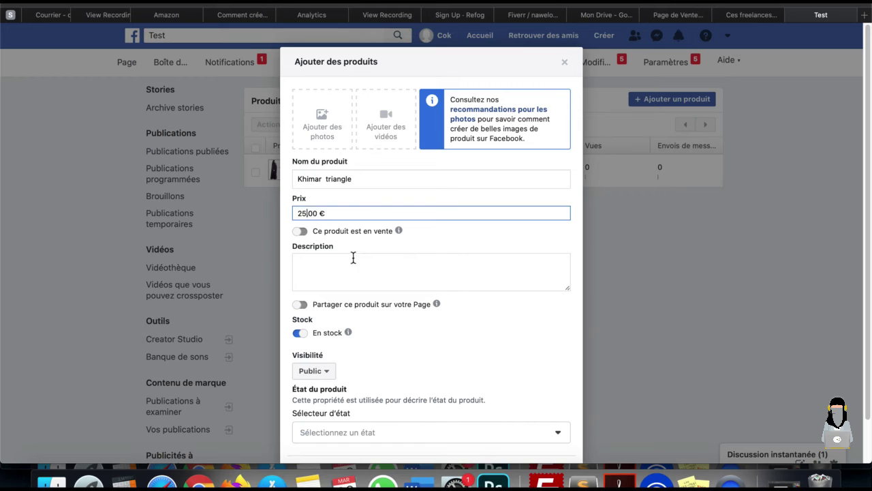
click(349, 281)
text(test produit khimar triangle)
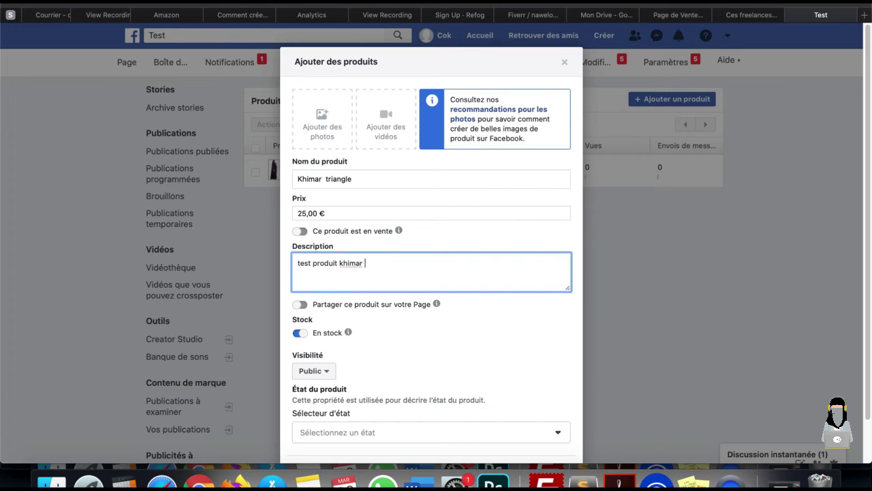
Step: Set the product's condition to "Neuf" and try to add the product without a photo
scroll(375, 304, down, 2)
click(346, 387)
click(321, 274)
click(434, 385)
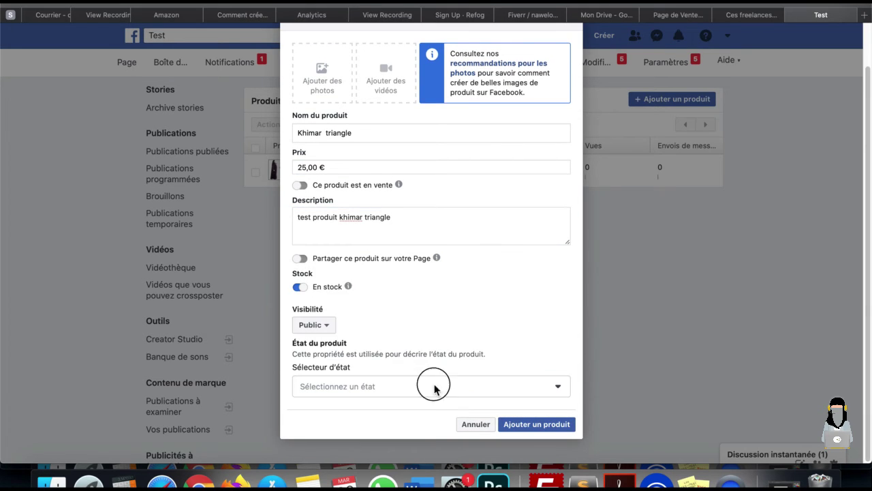
click(458, 387)
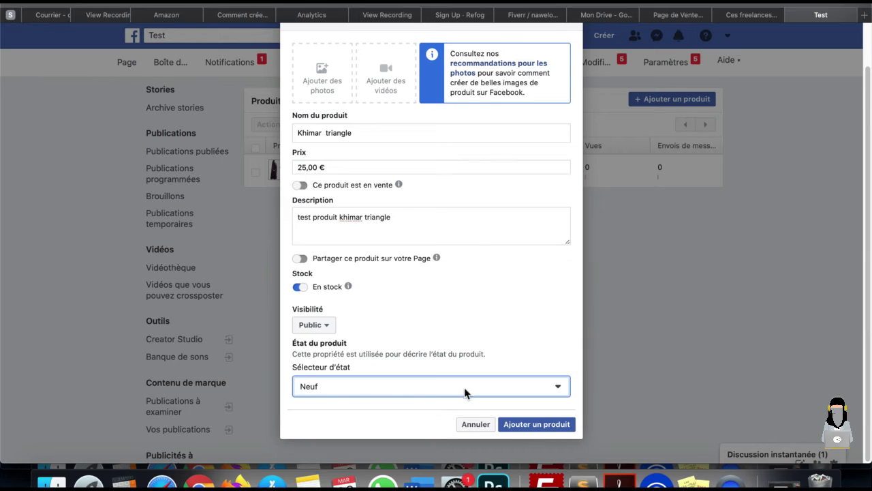
click(535, 426)
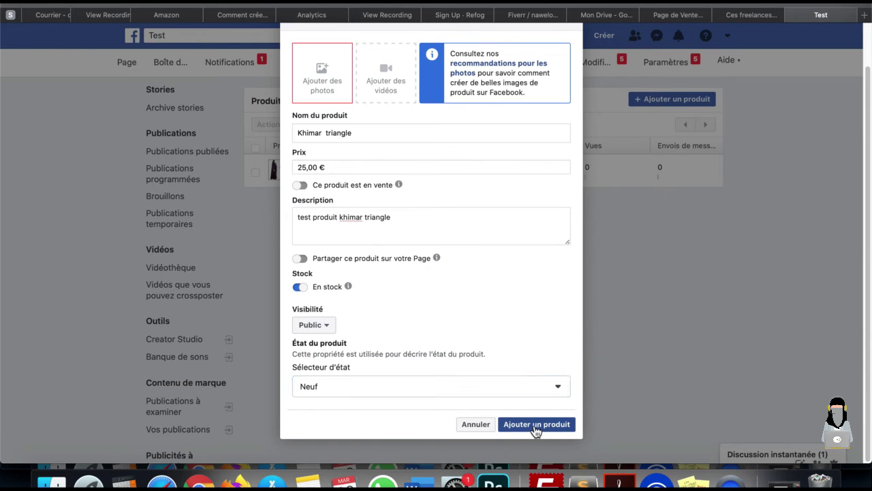
Step: Upload the black khimar photo from the computer to the product and add the product to the shop
click(322, 70)
click(549, 235)
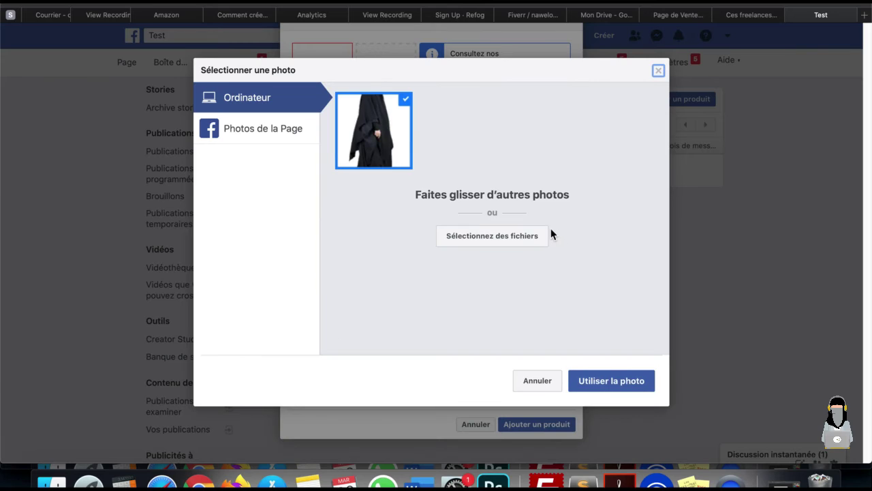
click(615, 395)
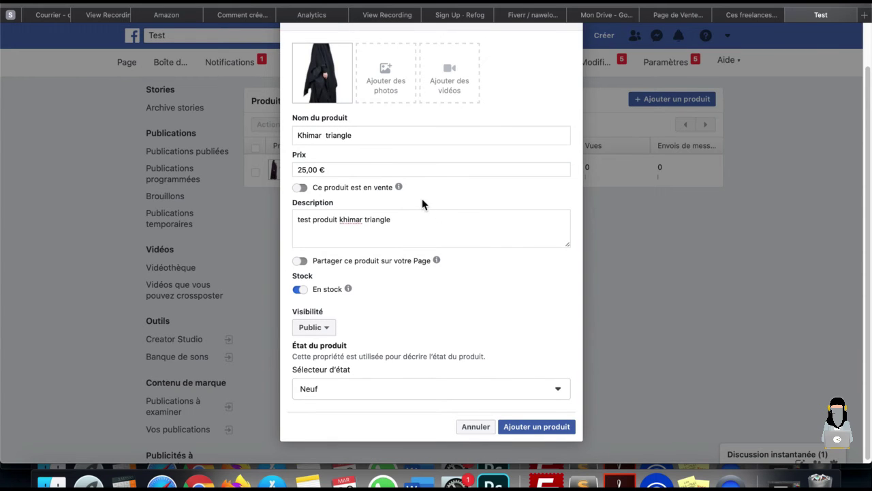
click(537, 426)
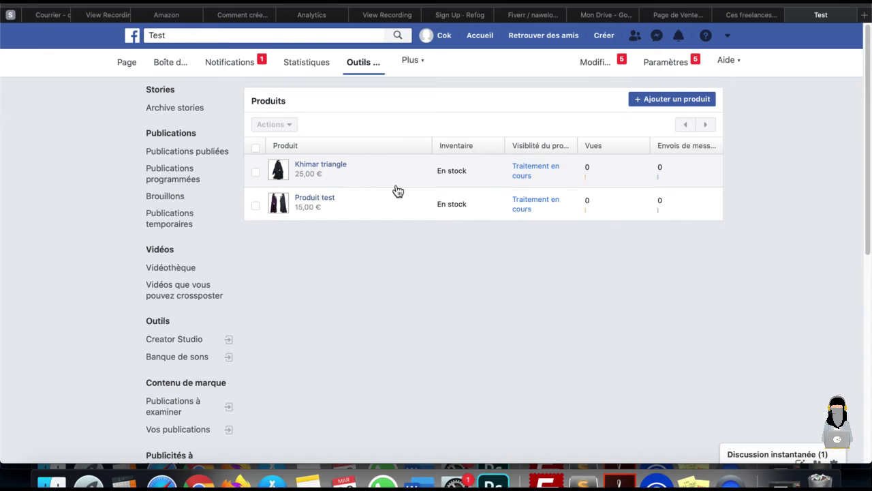
Step: Go to the shop's collections and start a new collection named "Khimar"
scroll(390, 191, down, 5)
scroll(388, 193, down, 2)
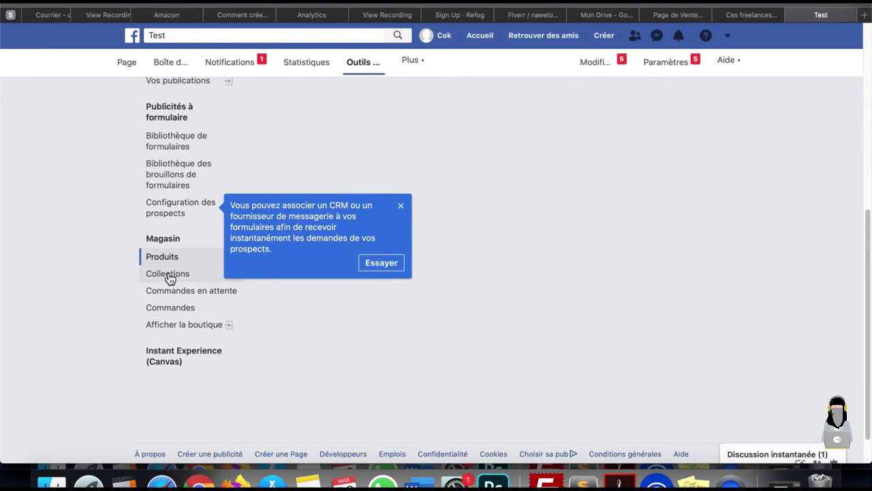
click(169, 277)
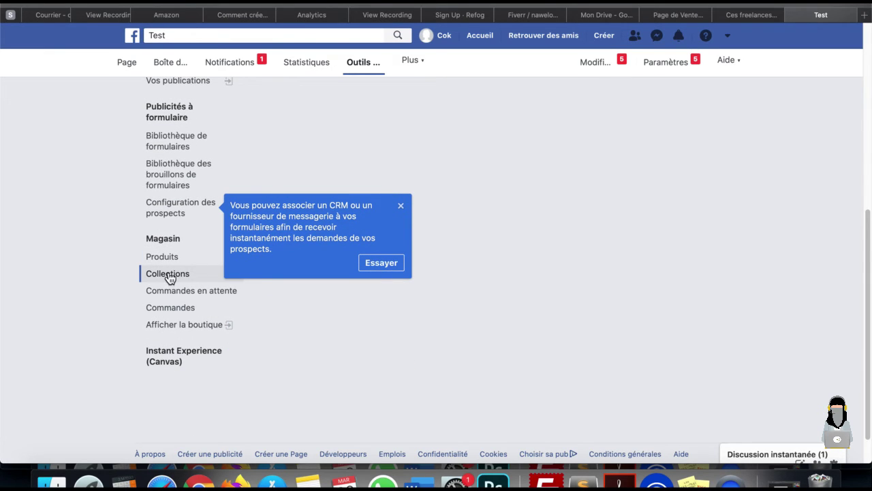
click(401, 207)
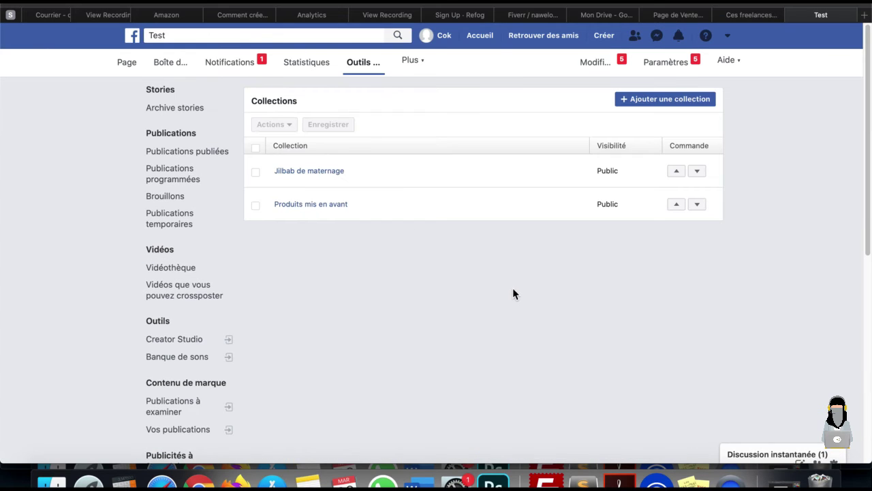
click(658, 102)
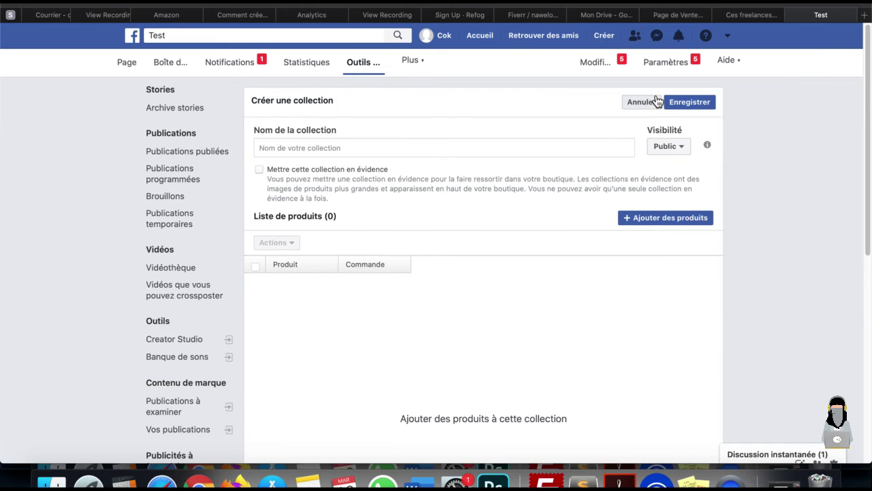
click(525, 148)
text(Khimar)
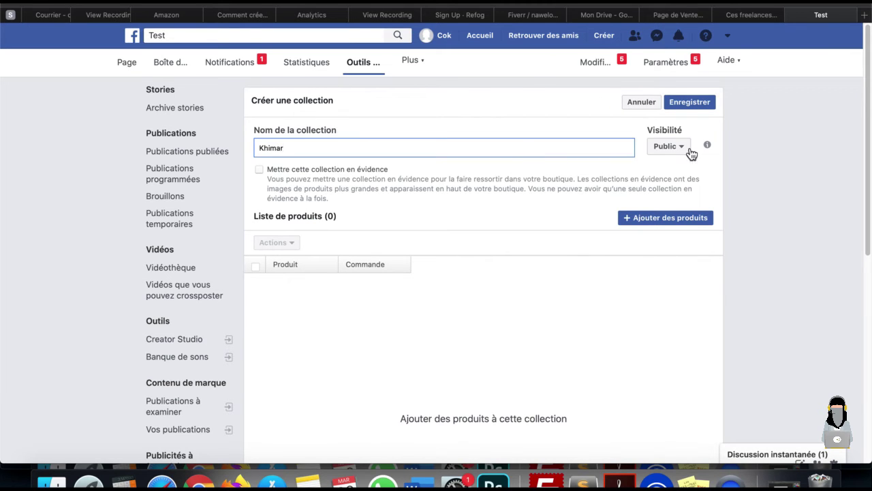
Step: Add "Khimar triangle" to the "Khimar" collection and save the collection
click(656, 219)
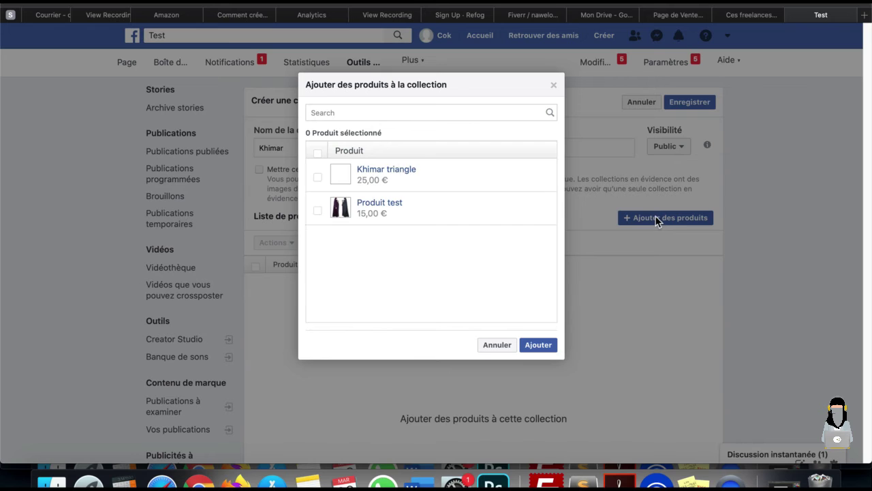
click(317, 178)
click(537, 345)
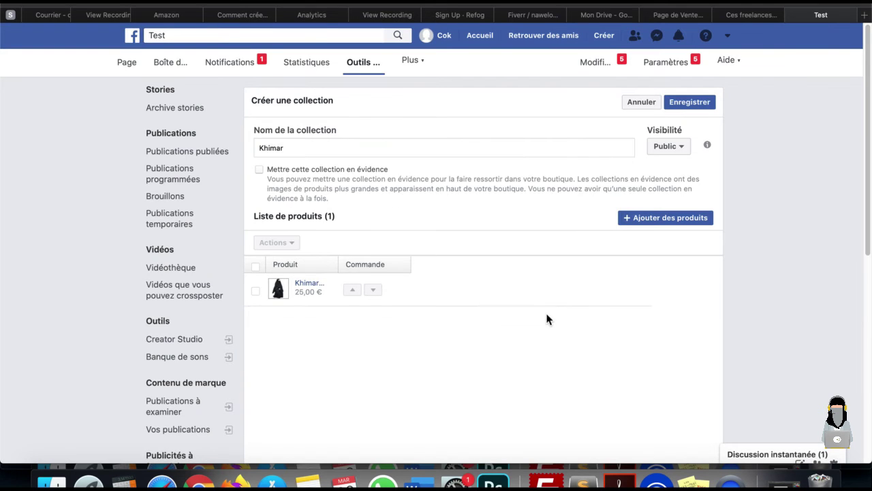
scroll(688, 376, down, 5)
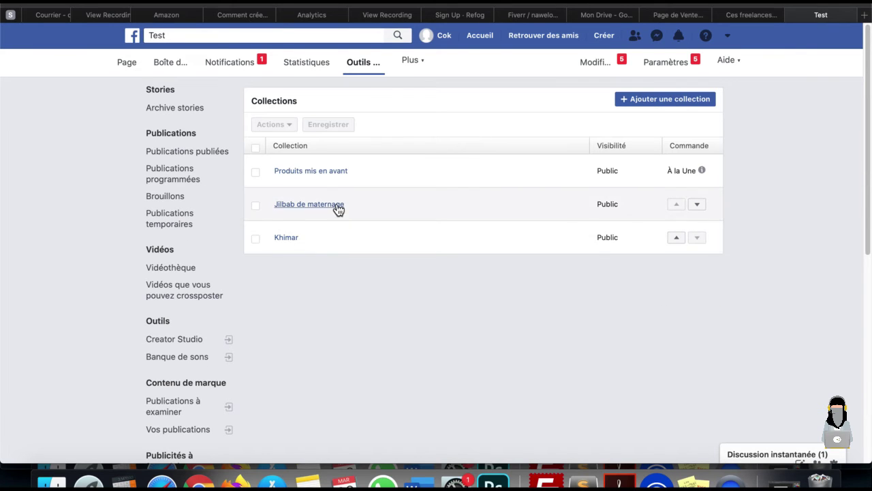
Step: Return to the shop's products and start another product with a jilbab photo from the computer
scroll(317, 286, down, 5)
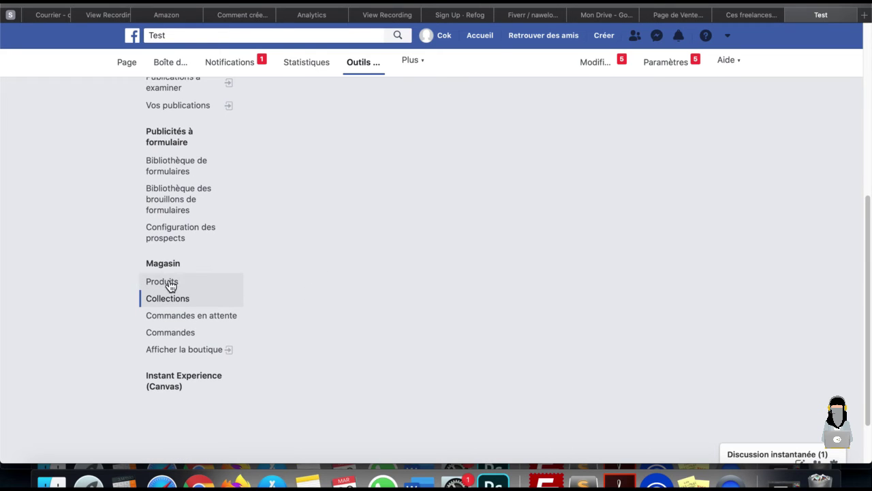
click(169, 282)
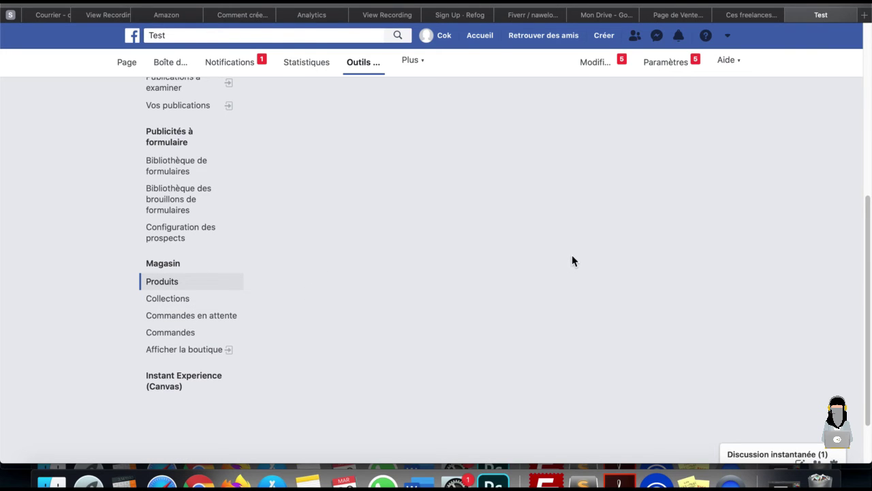
click(701, 101)
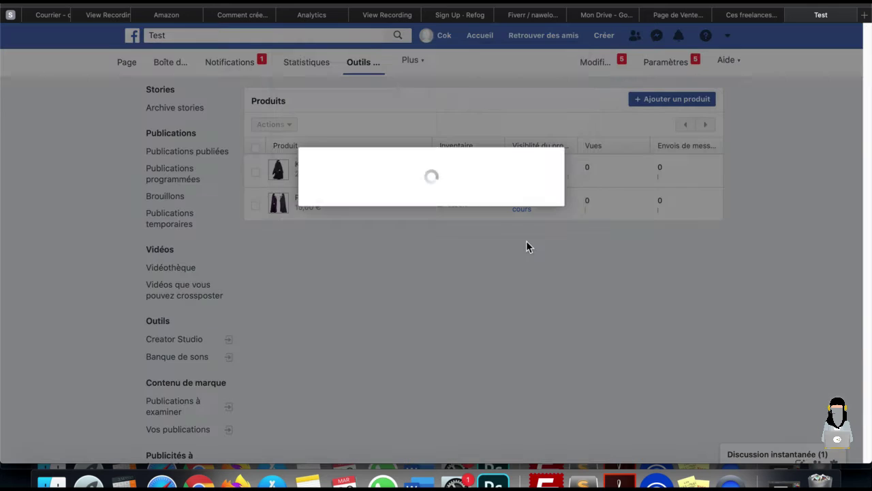
click(351, 128)
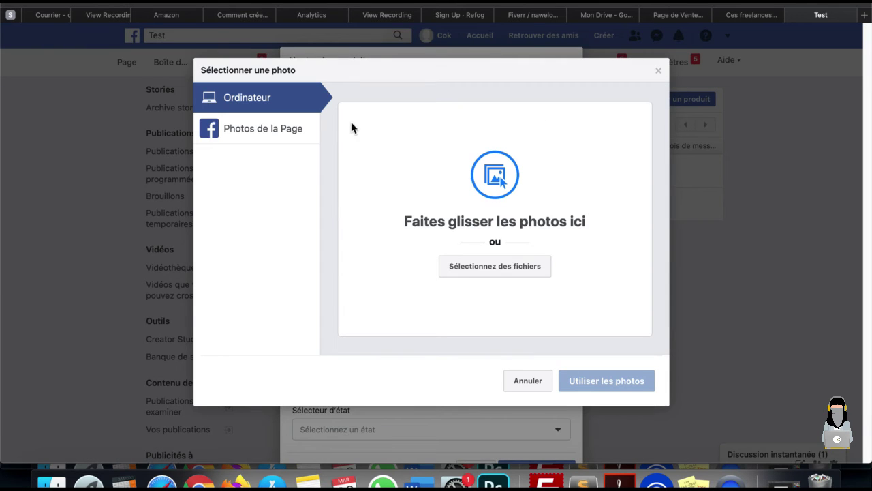
click(51, 480)
drag(438, 62, 583, 238)
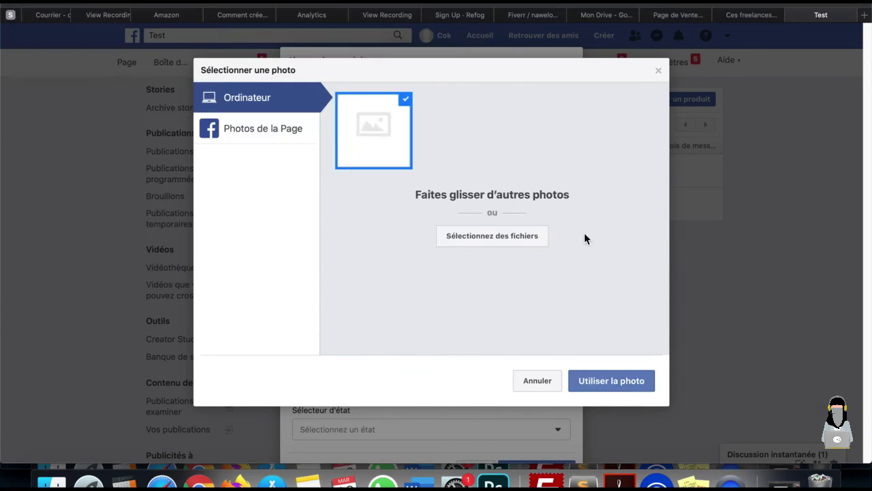
click(611, 381)
Step: Name the product "jilbab test", price it at 35,00 € and enter "DESCRIPTIF" as its description
text(jilbab test)
click(303, 212)
text(3500 €)
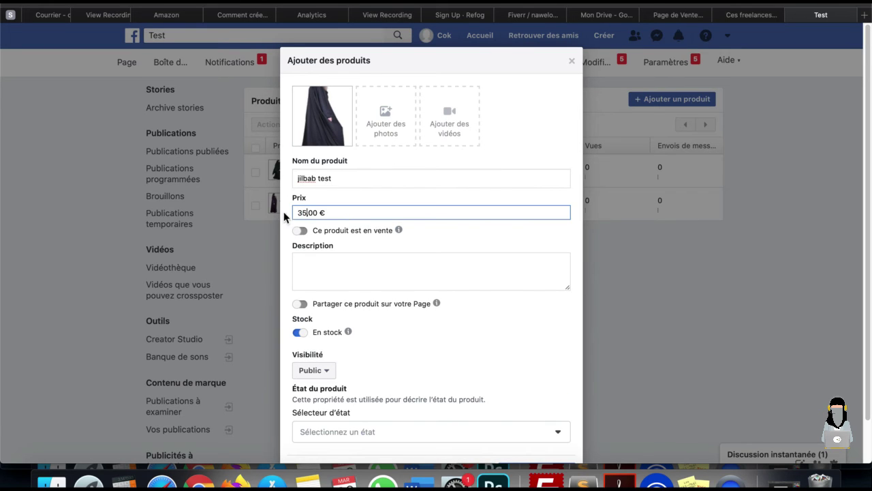
click(356, 280)
text(DESCRIPTIF)
Step: Choose a condition for the "jilbab test" product and add the product to the shop
scroll(335, 369, down, 2)
click(555, 386)
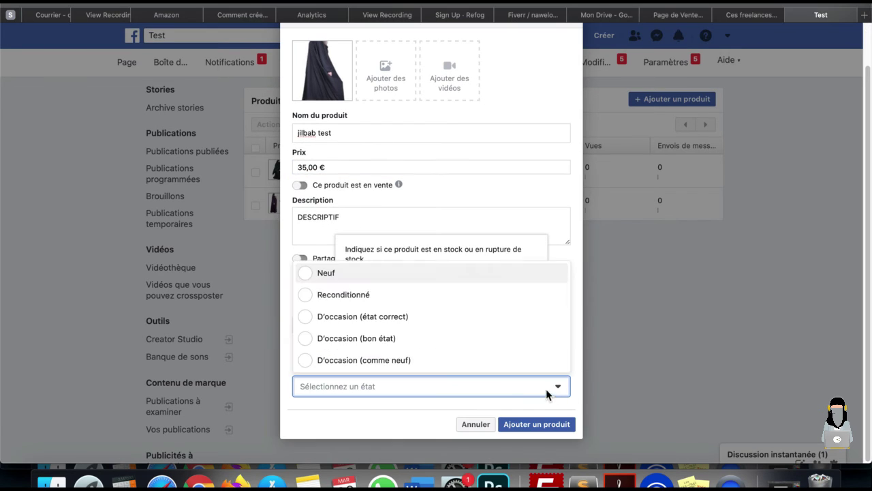
click(536, 423)
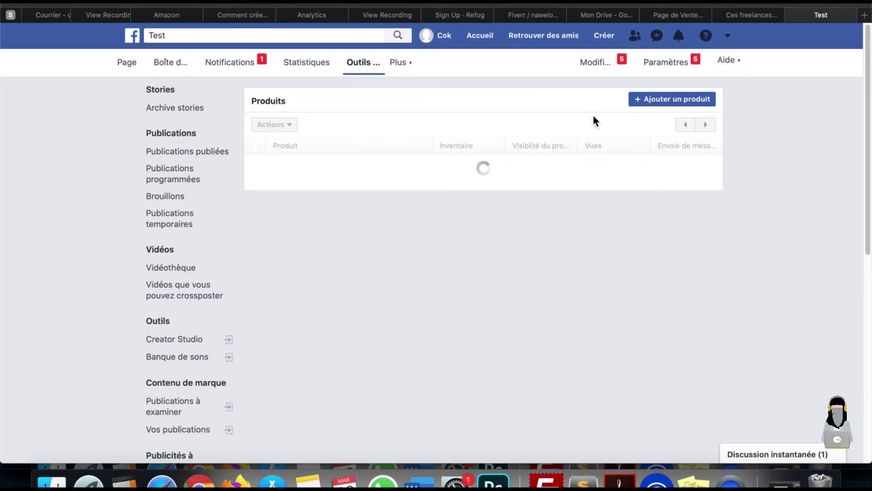
Step: Add the "jilbab test" product to the existing "Jilbab de maternage" collection and save the collection
scroll(340, 248, down, 5)
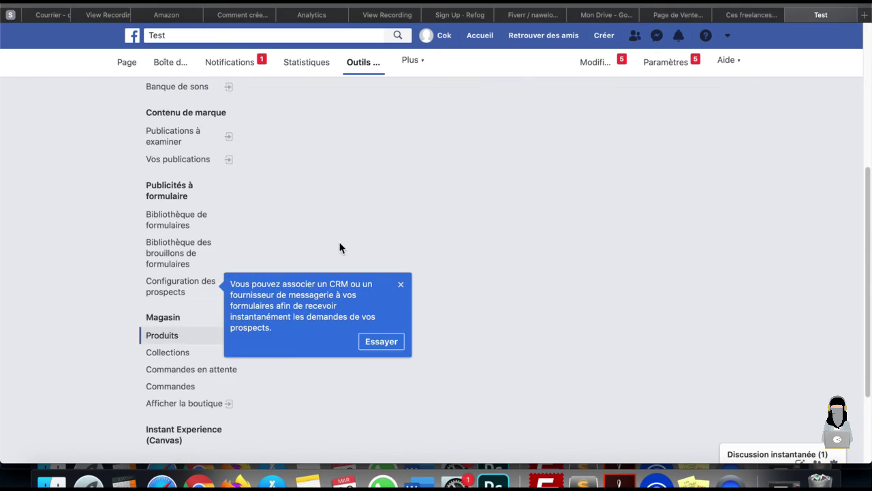
click(174, 353)
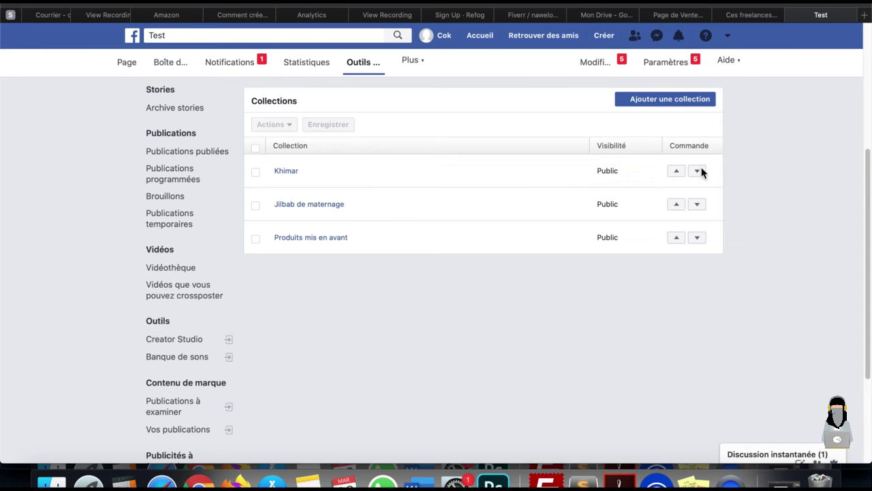
click(333, 212)
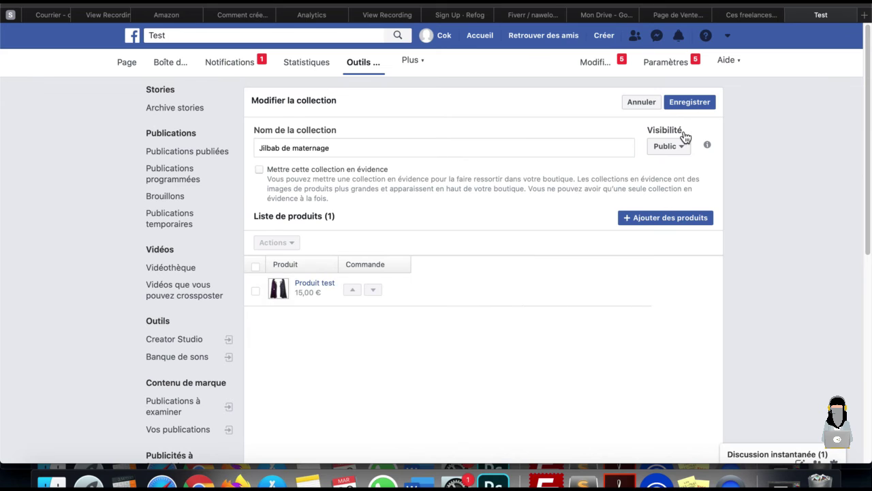
click(666, 217)
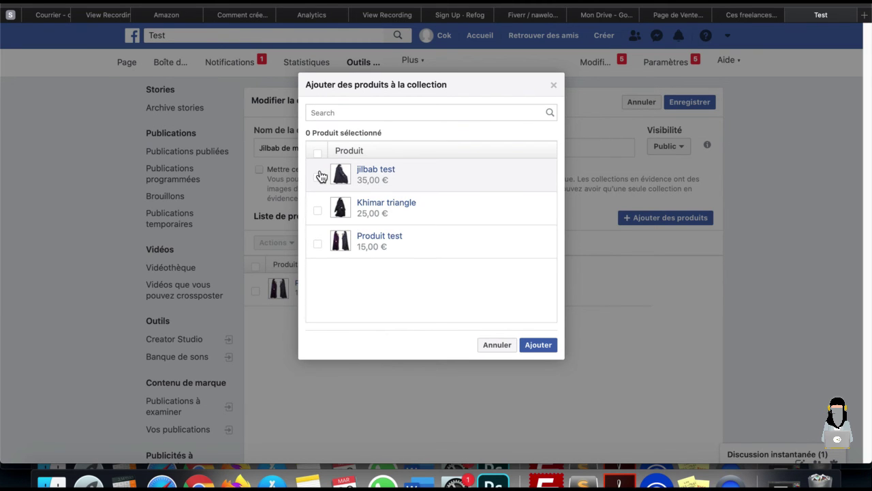
click(320, 180)
click(538, 346)
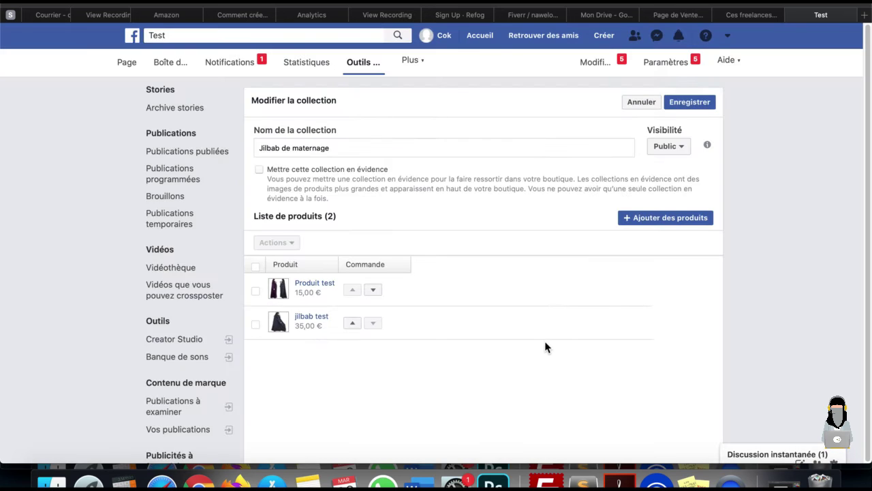
scroll(545, 326, down, 5)
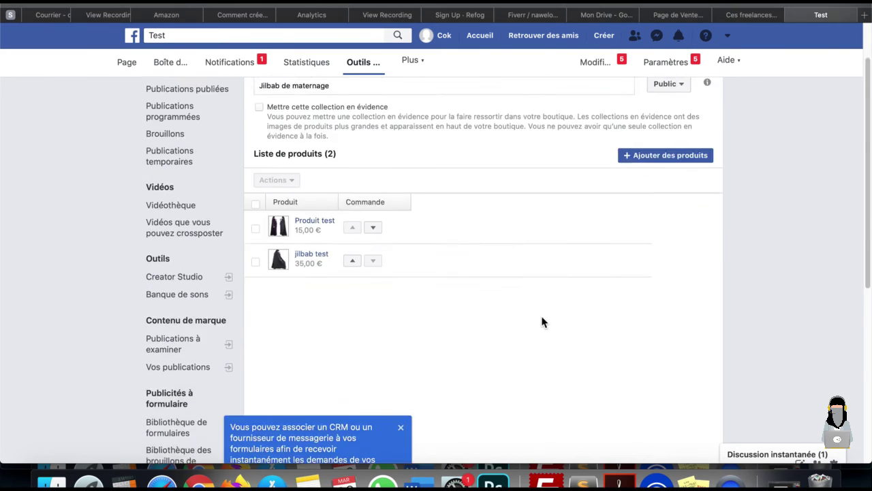
scroll(543, 322, down, 3)
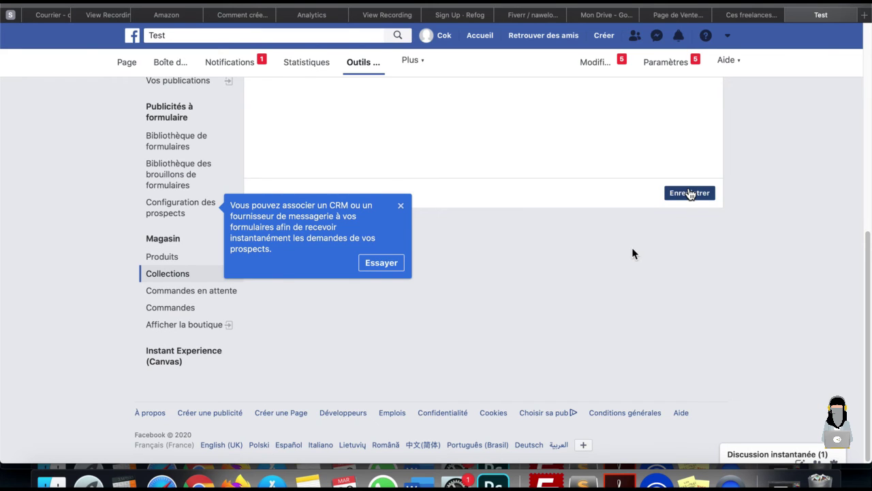
scroll(632, 248, up, 9)
scroll(104, 229, down, 9)
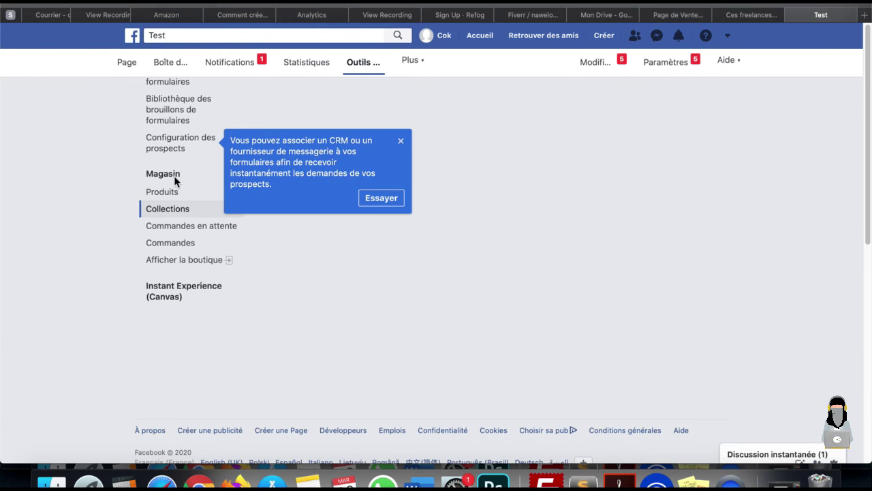
Step: Open the Khimar triangle product from the shop's product list and examine its quantity choices, comment field and commenting-identity options
click(167, 245)
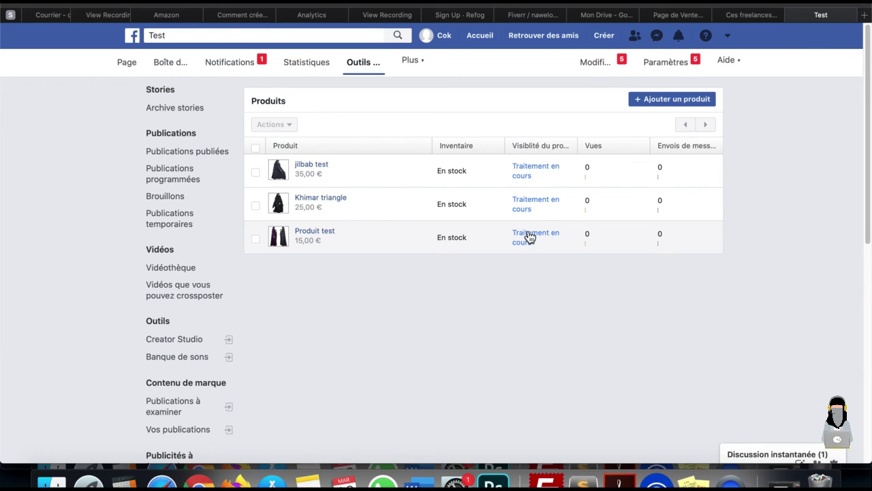
click(339, 203)
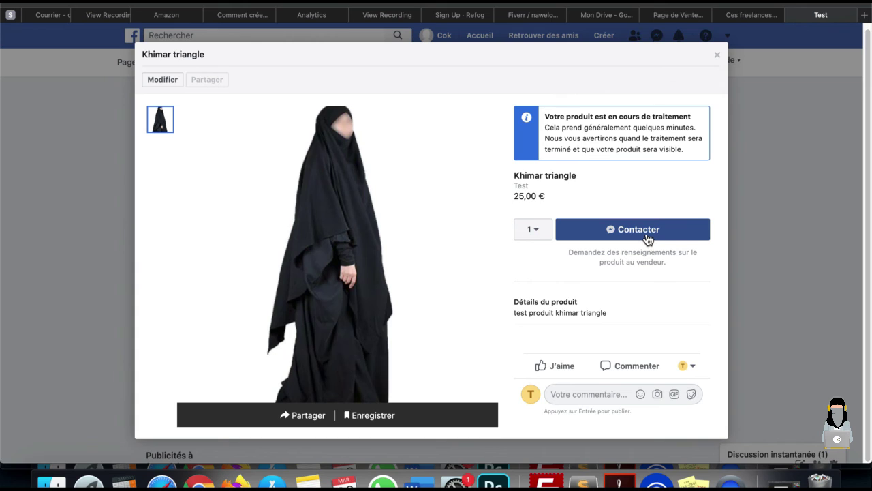
click(529, 230)
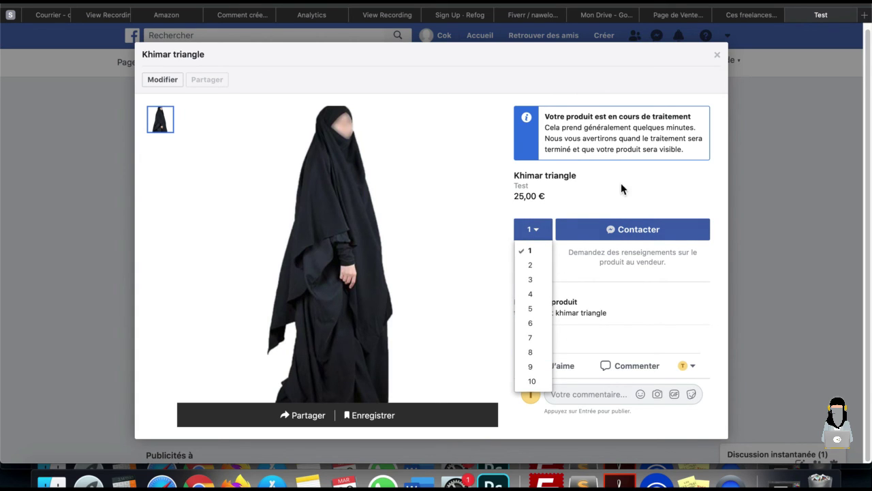
click(631, 259)
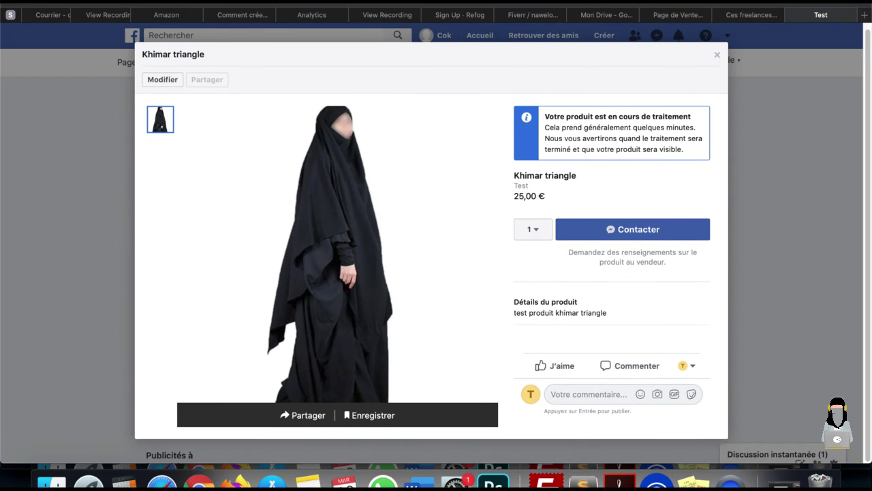
click(571, 398)
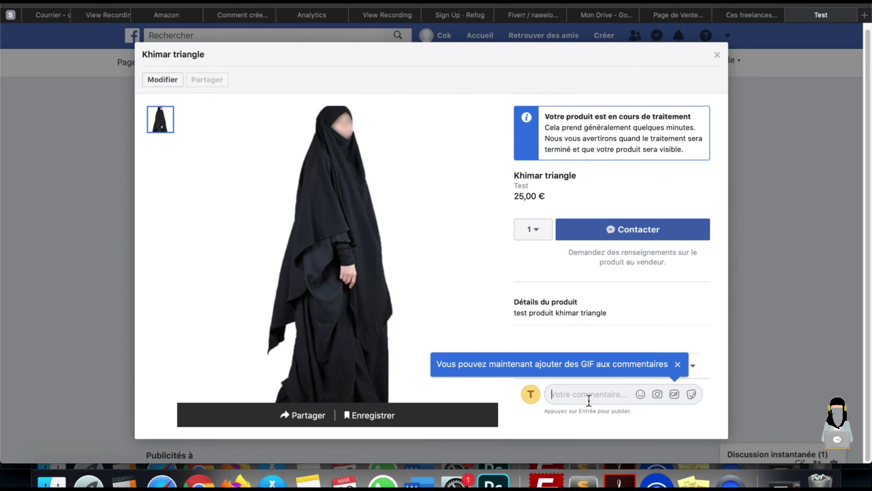
click(708, 323)
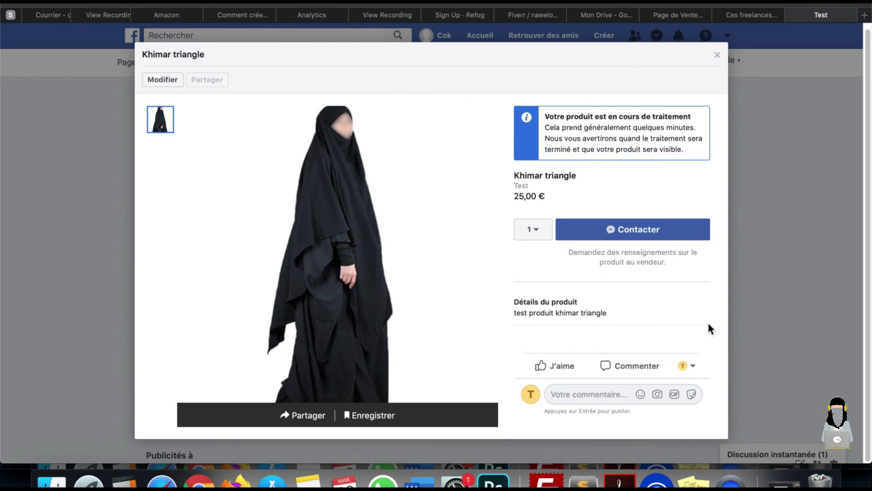
click(692, 366)
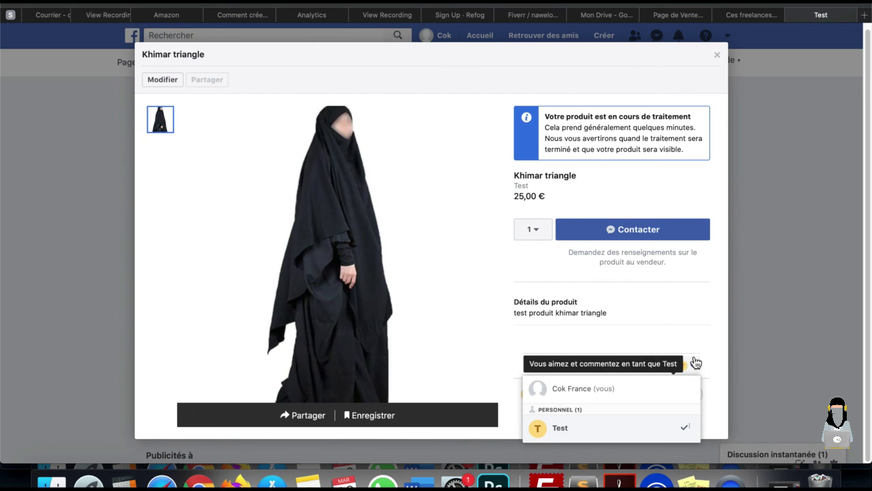
click(692, 311)
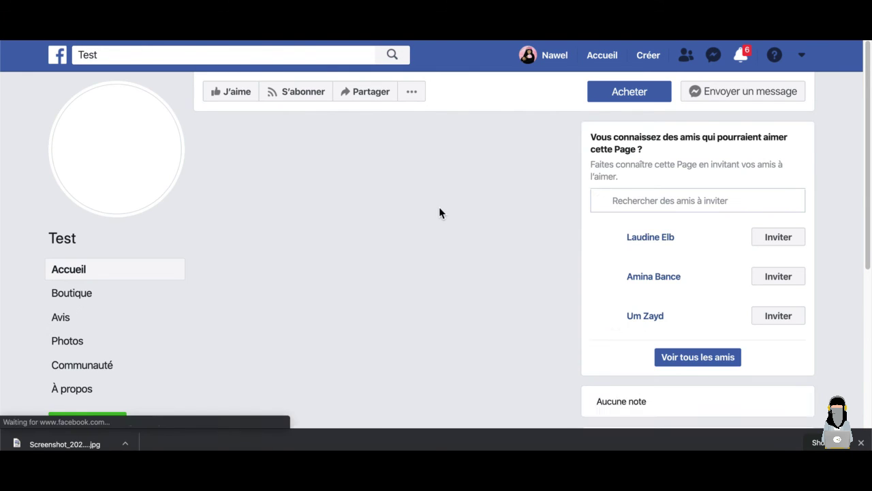
Step: On the visitor's view of the Test page, dismiss the chat window and open the Khimar triangle product from the Boutique section
scroll(184, 324, down, 2)
scroll(184, 324, up, 2)
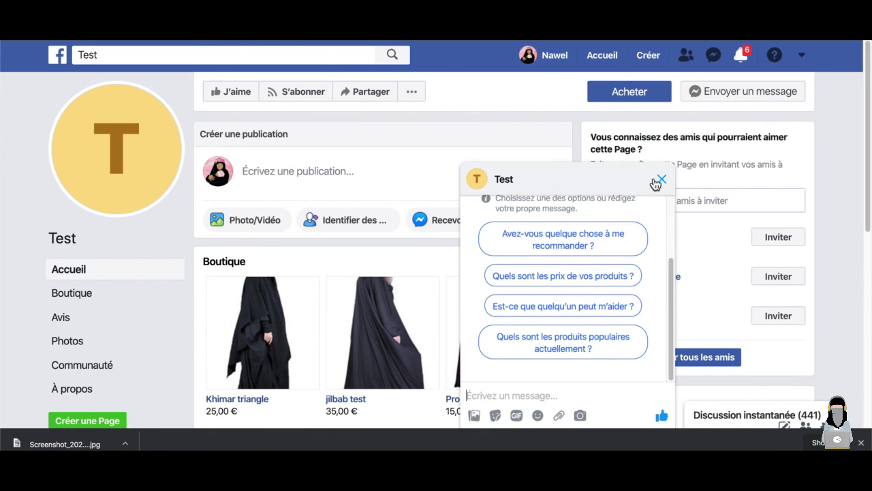
click(661, 180)
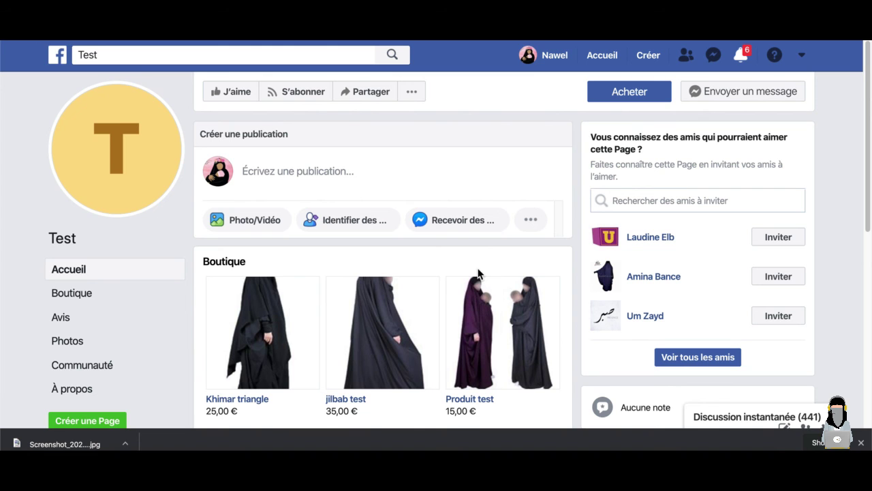
scroll(478, 273, down, 1)
click(276, 269)
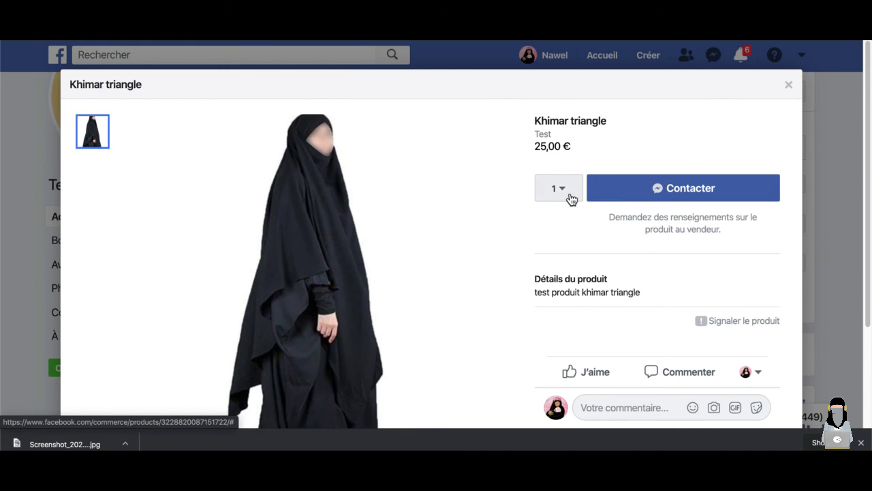
scroll(571, 198, down, 4)
scroll(621, 210, up, 4)
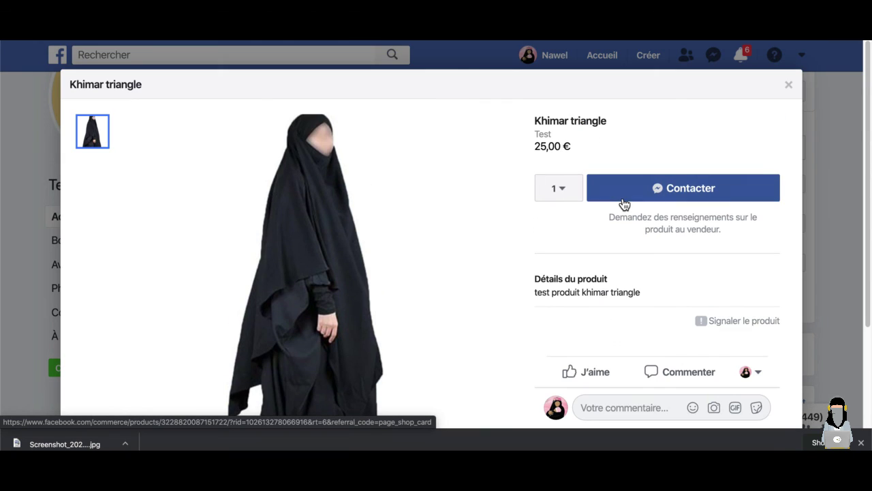
Step: Choose a quantity of 2 for the Khimar triangle and send the seller the prefilled message "Bonjour, Khimar triangle m'intéresse."
click(563, 193)
click(557, 233)
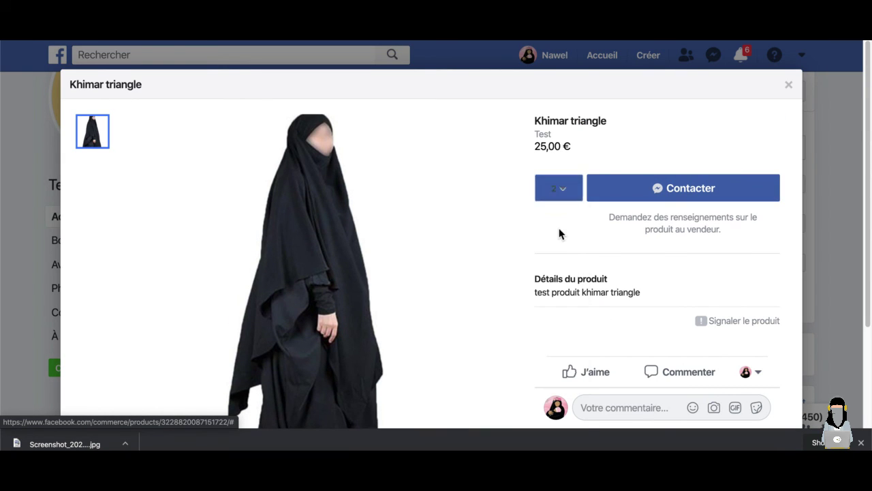
click(695, 191)
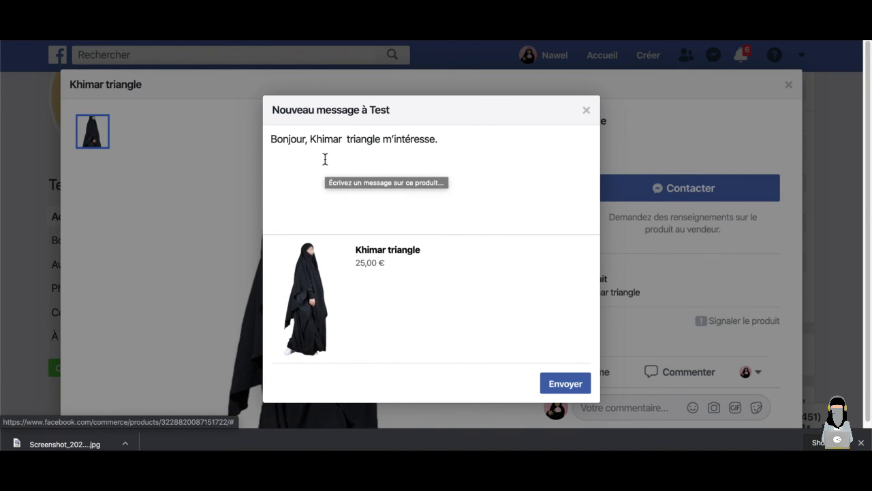
click(295, 143)
double_click(295, 143)
drag(296, 142, 405, 133)
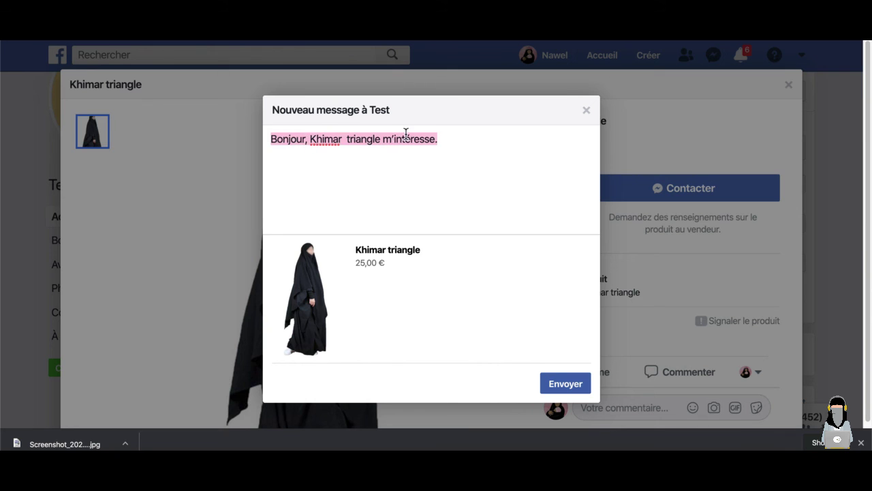
click(406, 138)
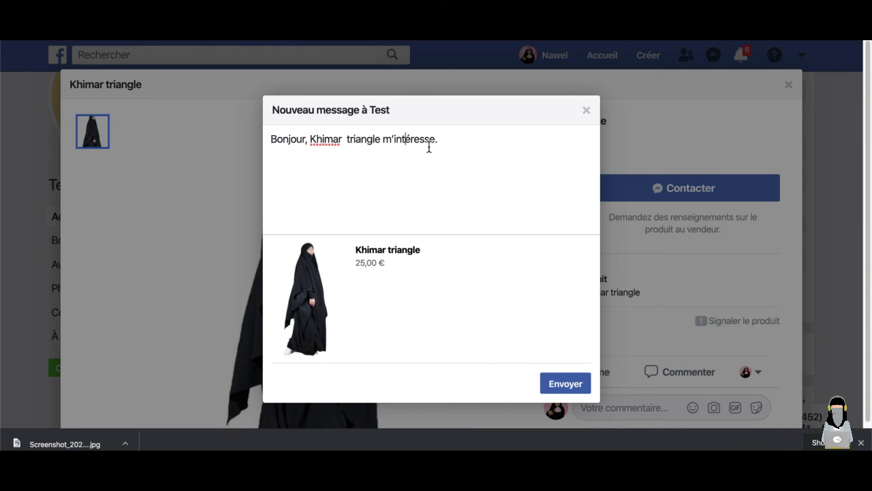
click(562, 368)
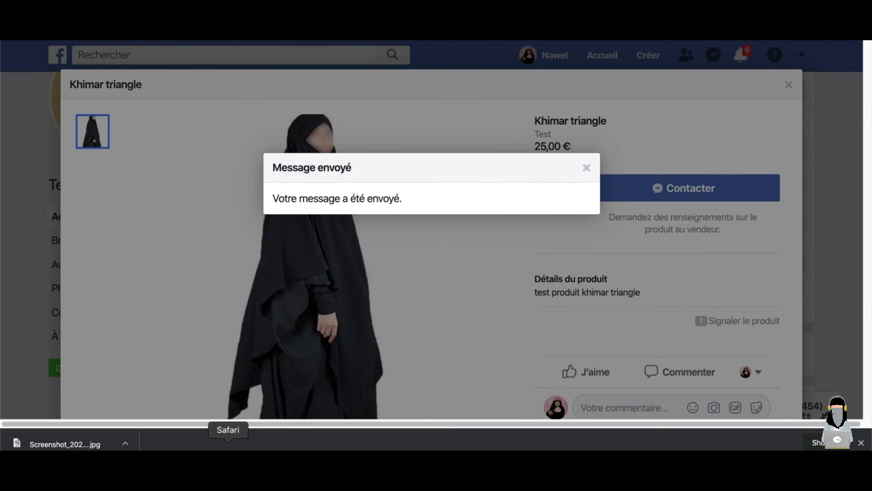
Step: Switch to Safari, where the Test page is managed, and view the customer's Khimar triangle message in the page's inbox
click(228, 449)
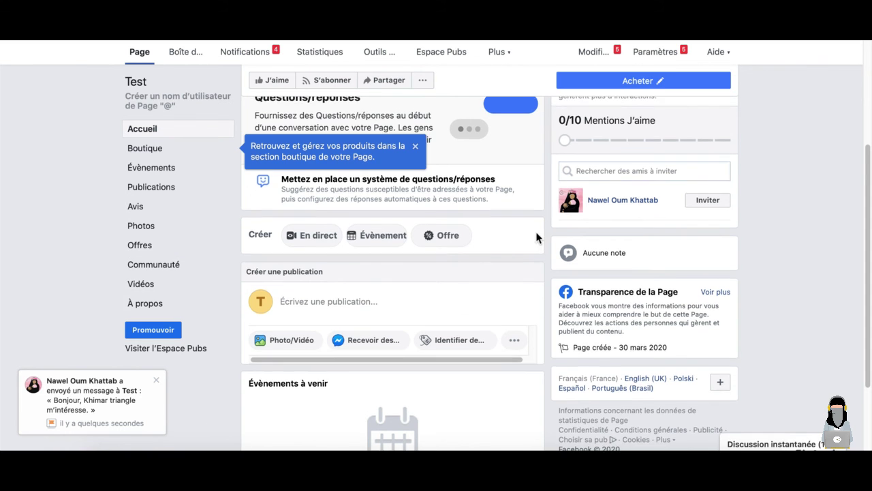
scroll(535, 235, up, 5)
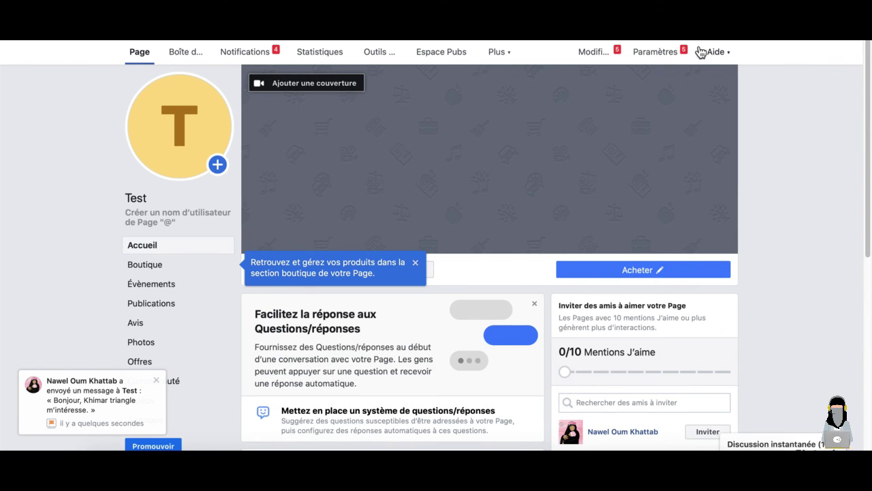
click(189, 54)
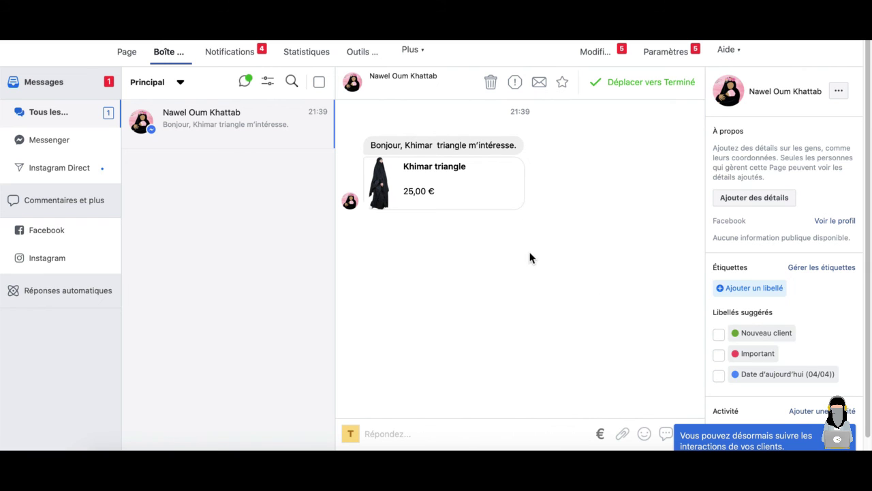
scroll(530, 255, down, 1)
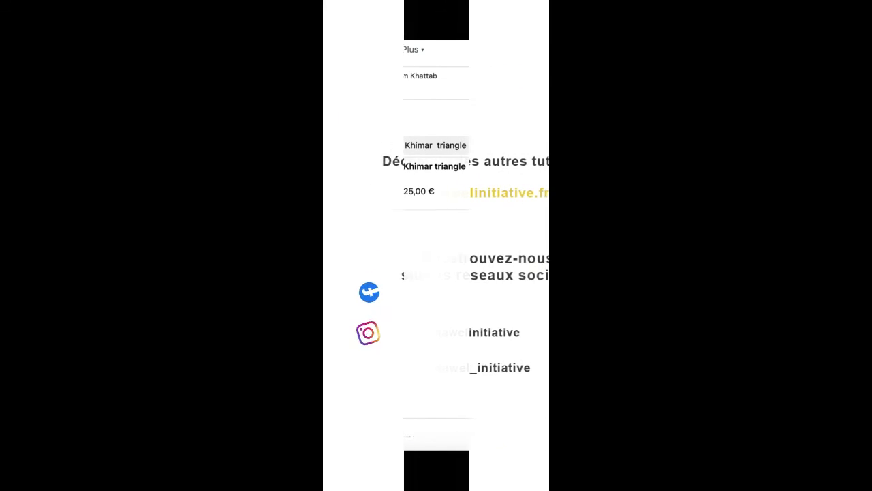